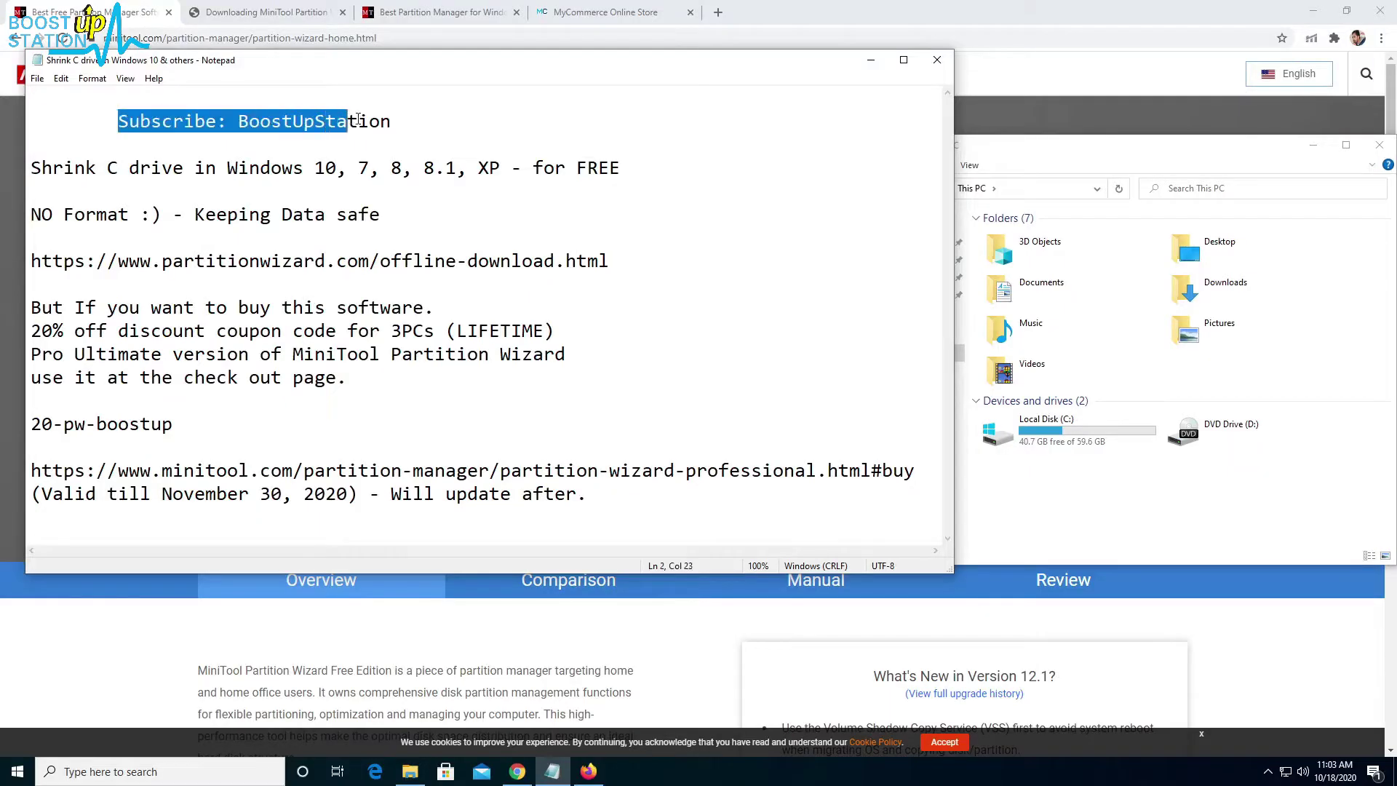
- Highlight the key phrases in the Shrink C drive notes: for FREE, NO Format, Keeping Data safe
{"action": "left_click_drag", "start_coordinate": [41, 167], "coordinate": [510, 167]}
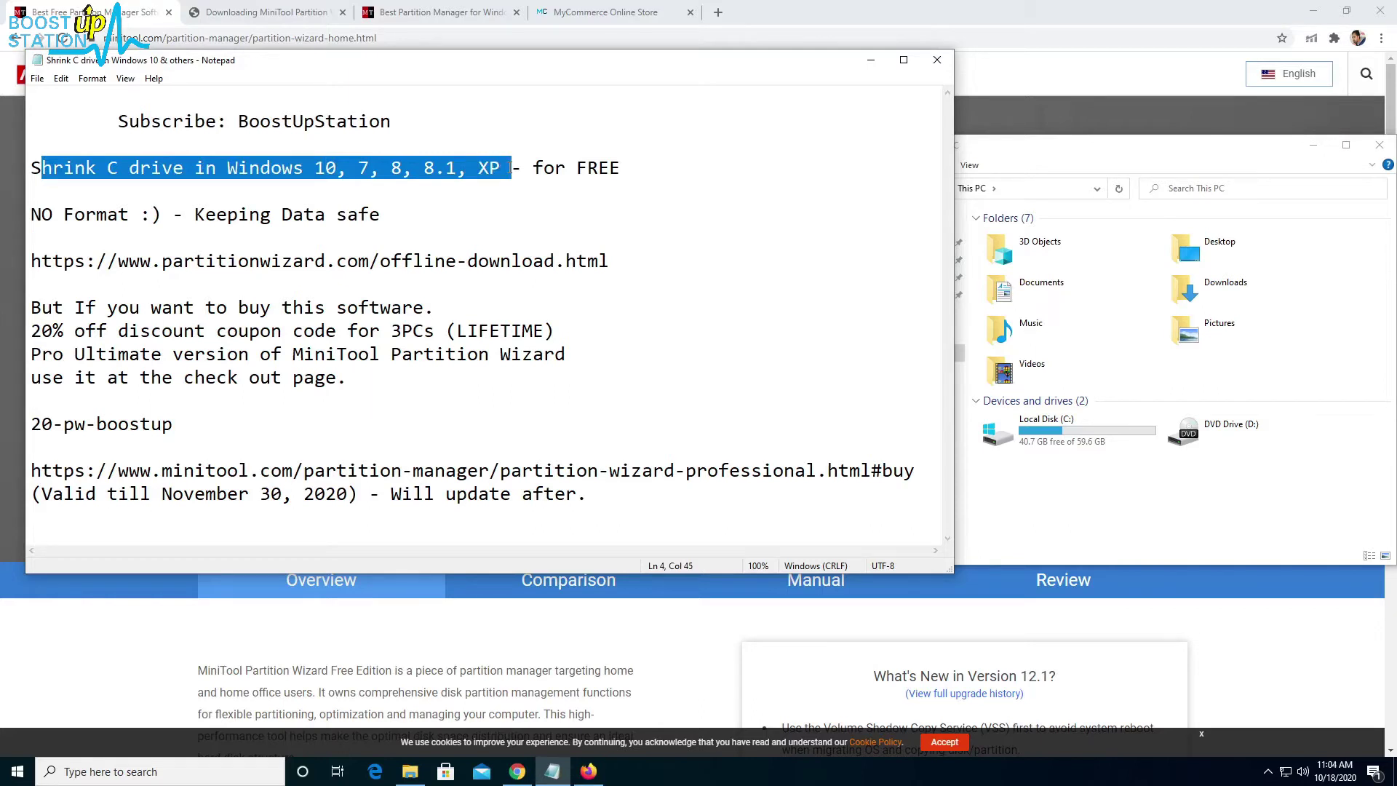
{"action": "left_click_drag", "start_coordinate": [527, 166], "coordinate": [635, 162]}
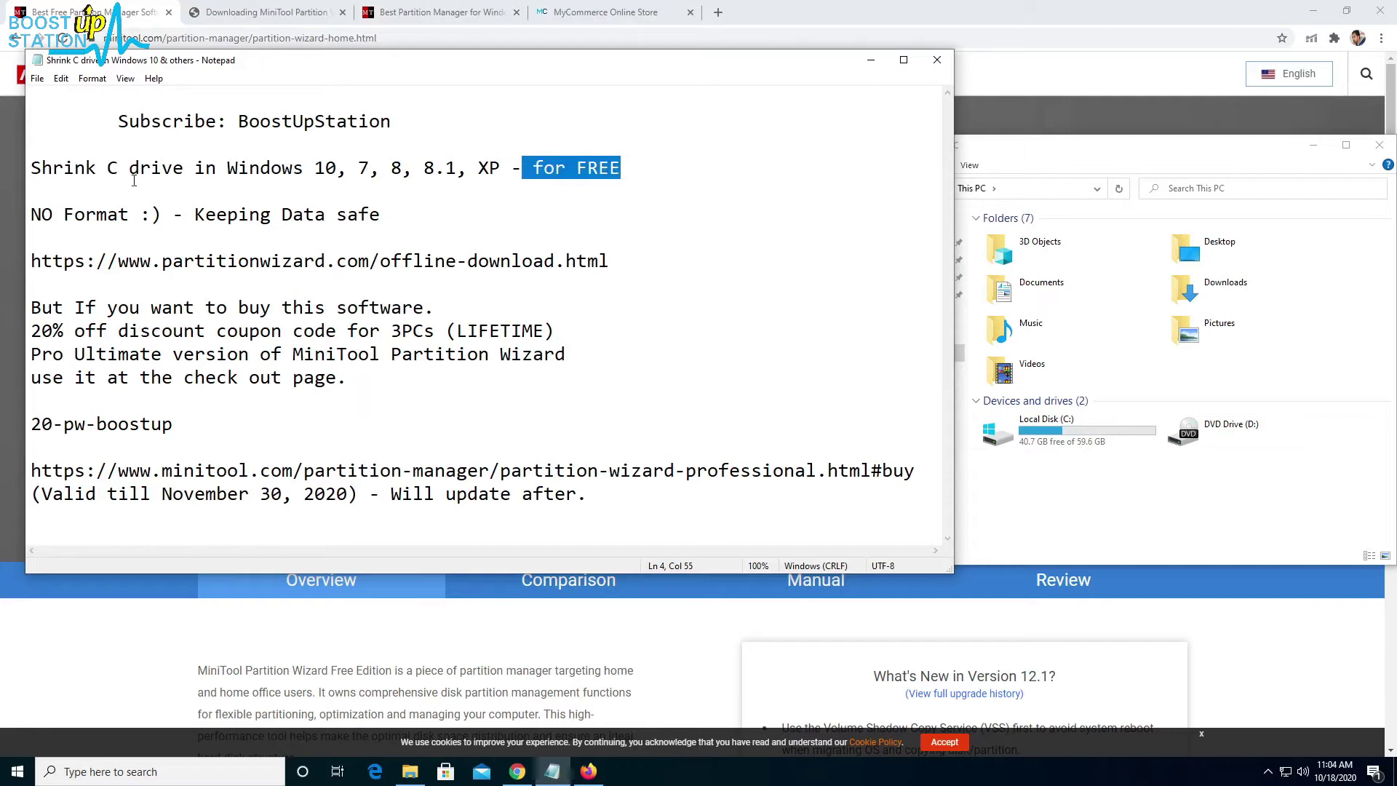
{"action": "left_click_drag", "start_coordinate": [78, 211], "coordinate": [31, 213]}
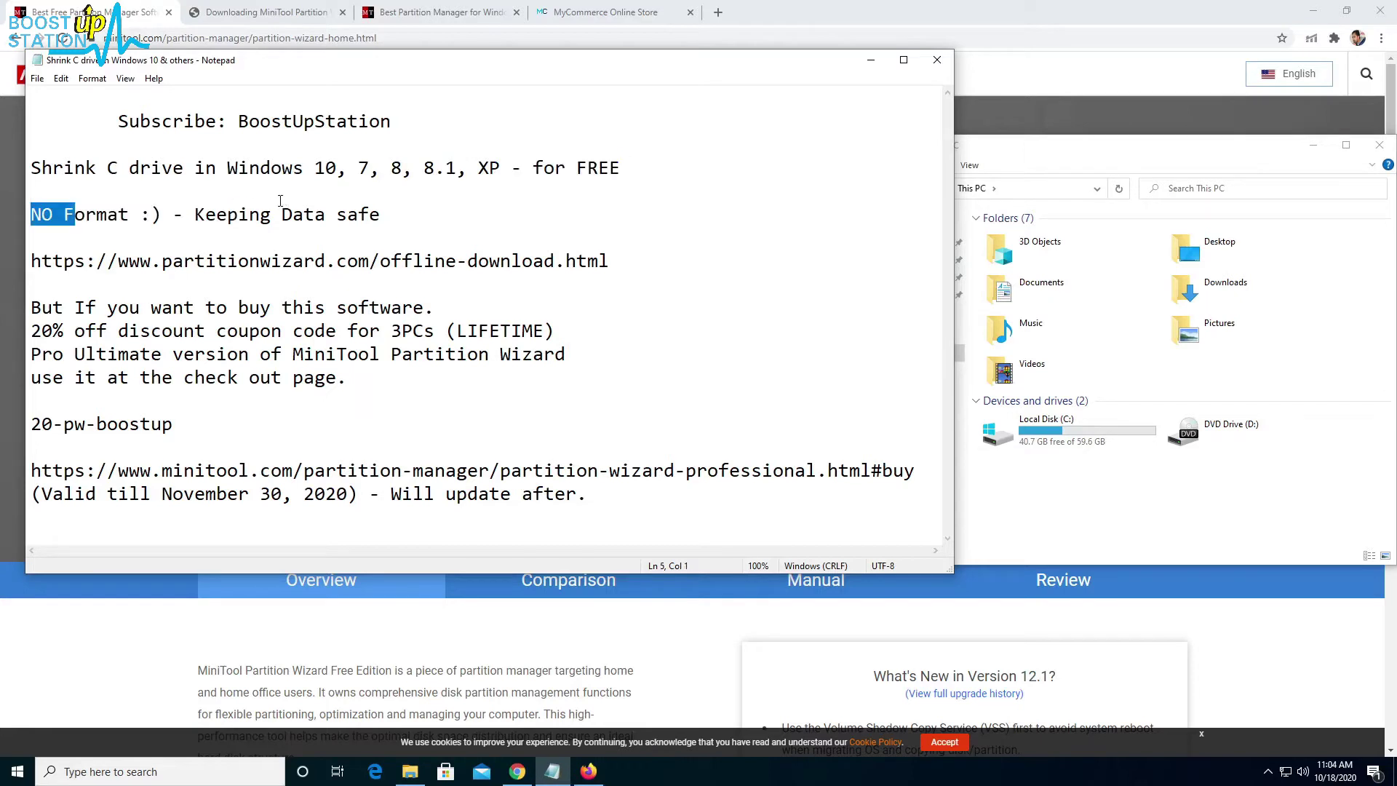
{"action": "left_click_drag", "start_coordinate": [195, 214], "coordinate": [379, 216]}
- Check that Local Disk (C:) has 40.7 GB free of 59.6 GB, then select the offline-download URL
{"action": "left_click", "coordinate": [1009, 466]}
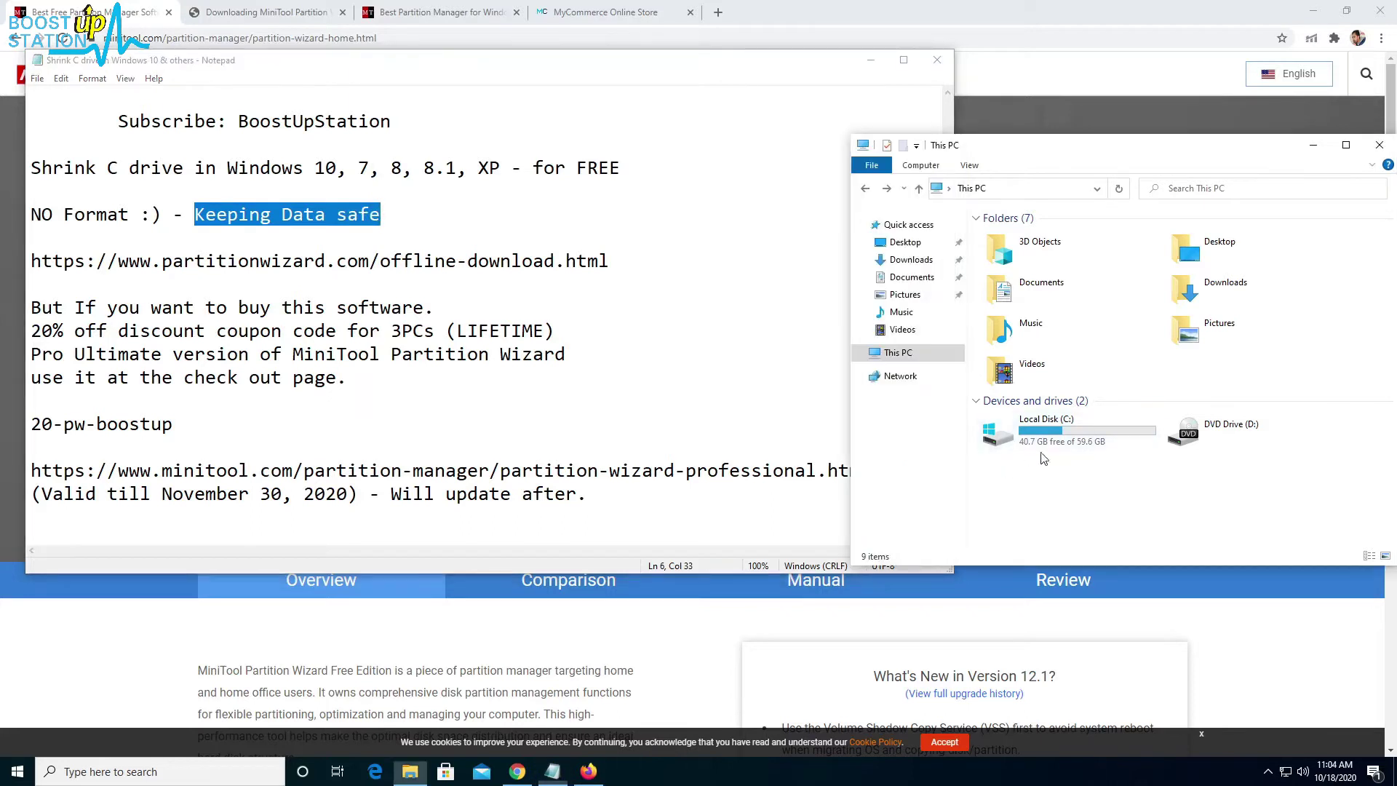
{"action": "left_click", "coordinate": [1047, 442]}
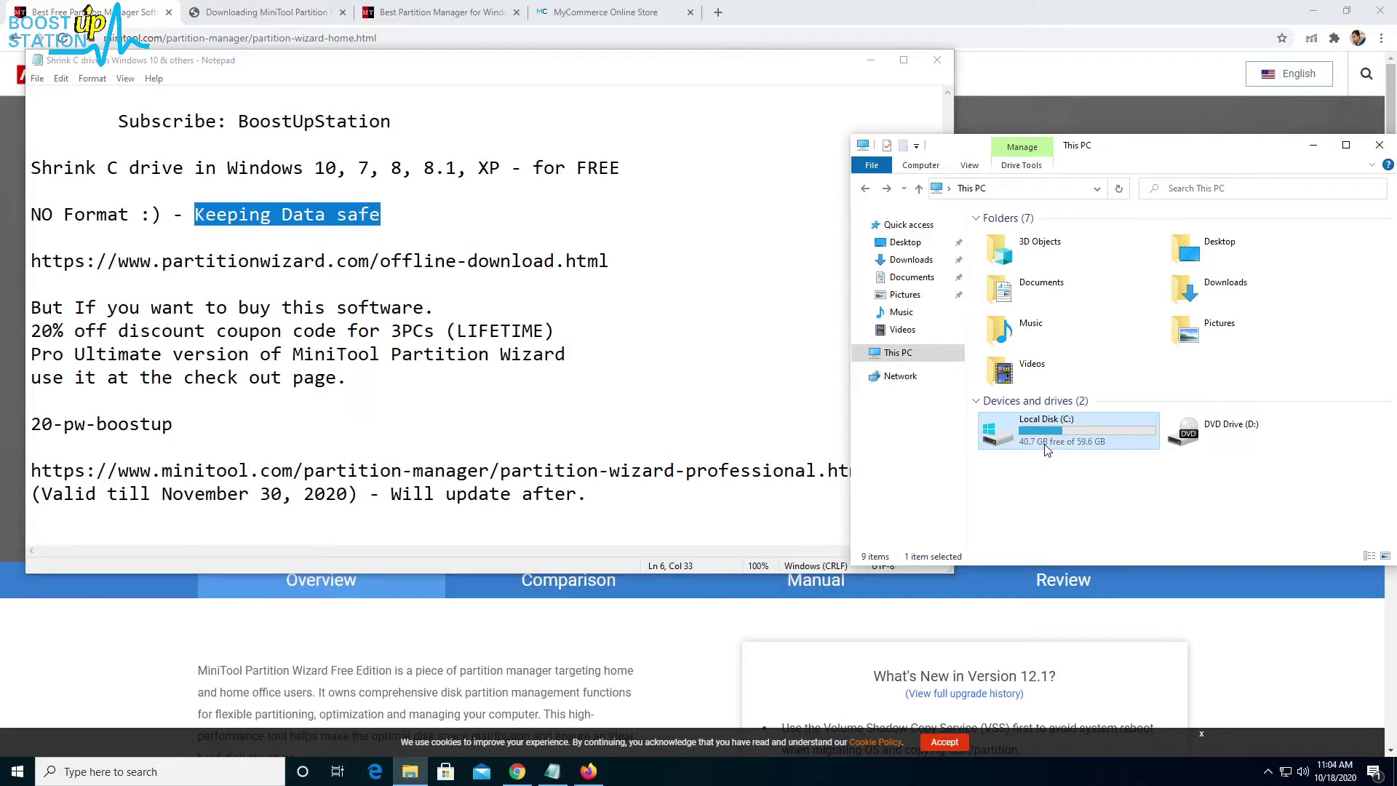
{"action": "left_click", "coordinate": [1048, 489]}
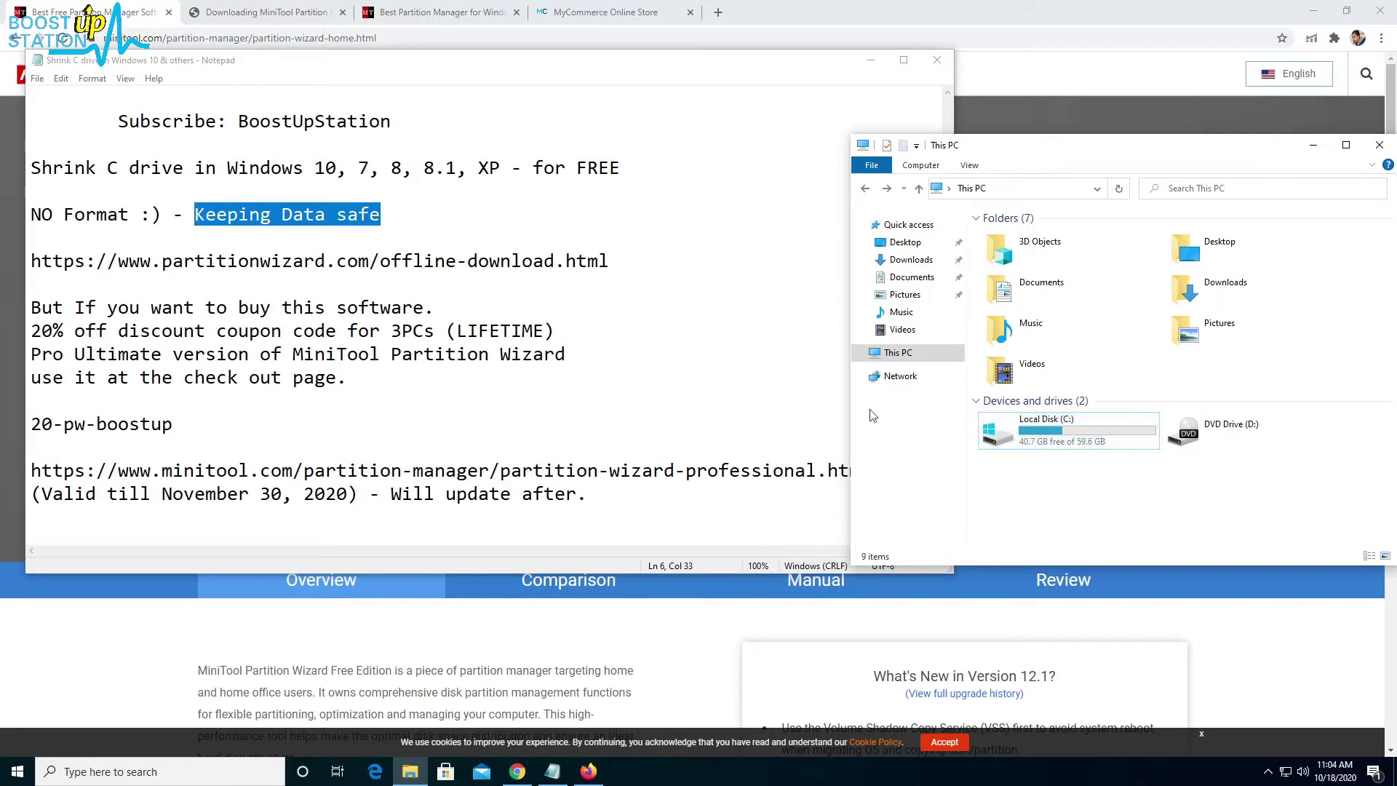
{"action": "left_click", "coordinate": [188, 260]}
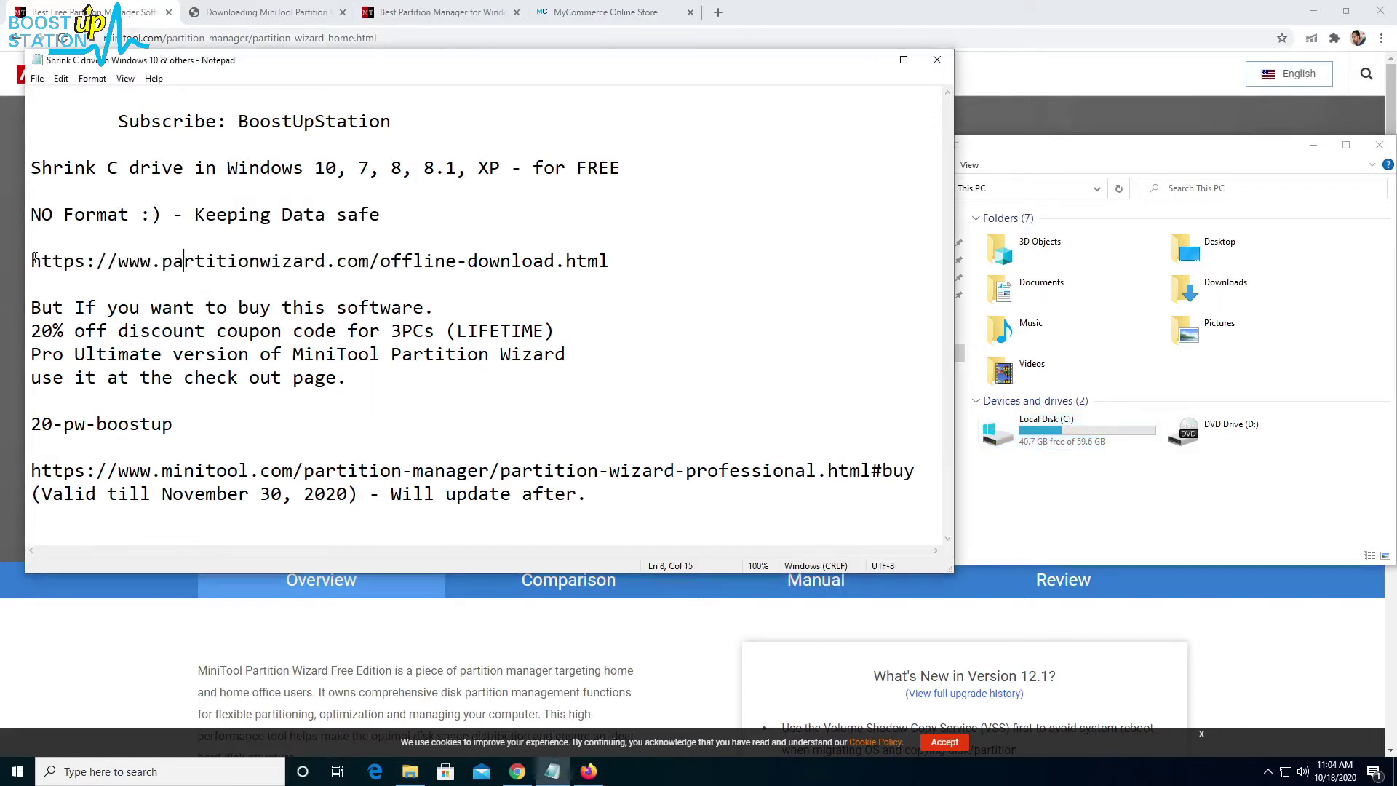
{"action": "left_click_drag", "start_coordinate": [34, 259], "coordinate": [611, 265]}
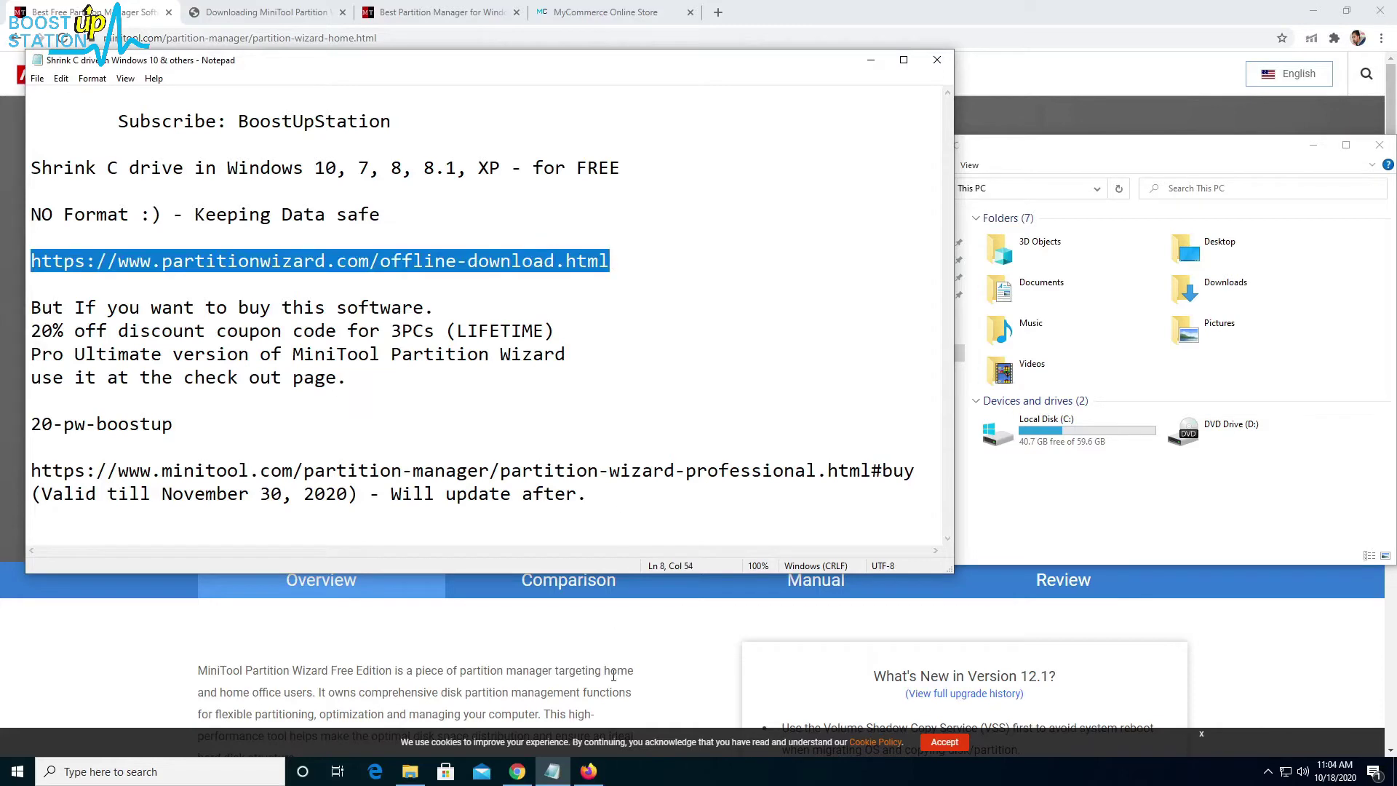
- Save the 24.7 MB pw12-free-offline.exe installer from the offline-download page into Downloads
{"action": "left_click", "coordinate": [588, 771]}
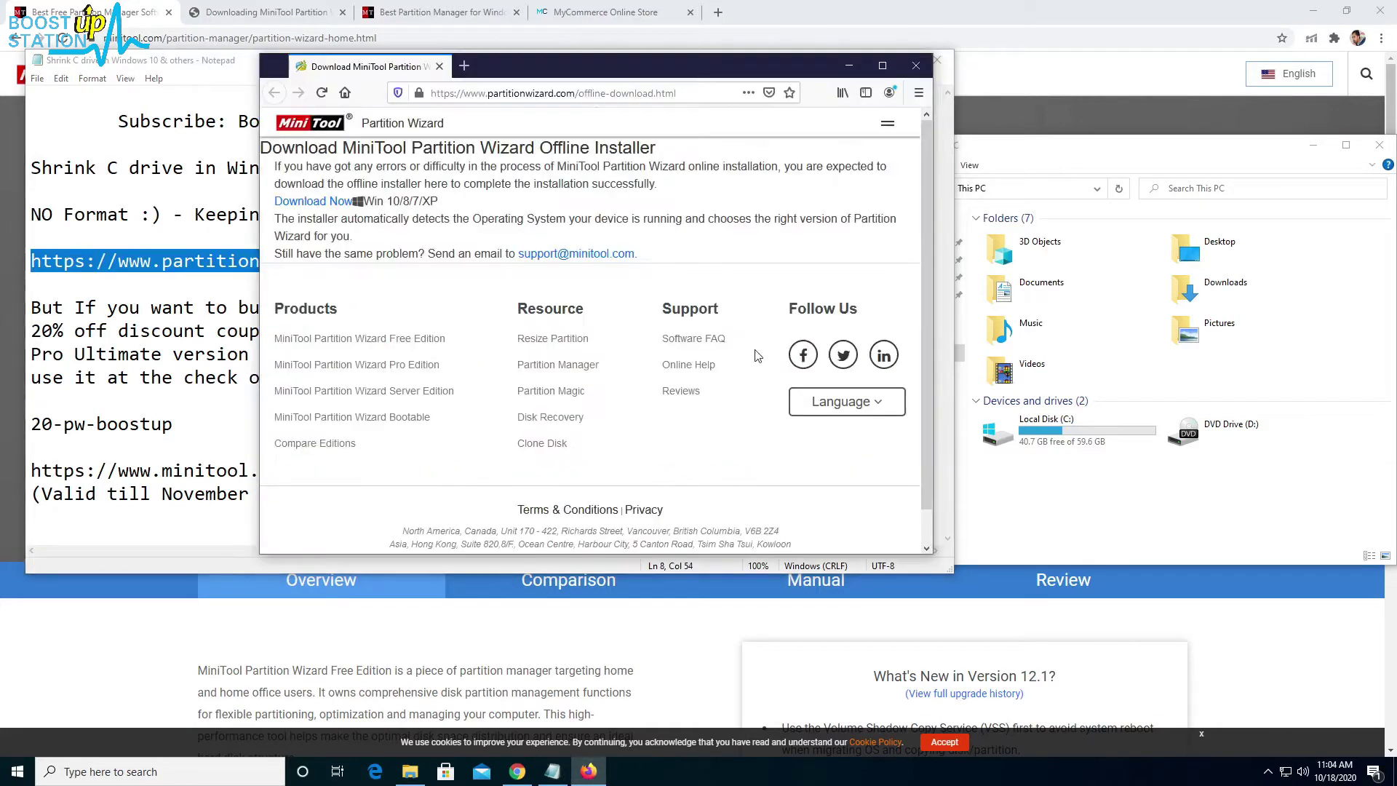
{"action": "left_click", "coordinate": [293, 207]}
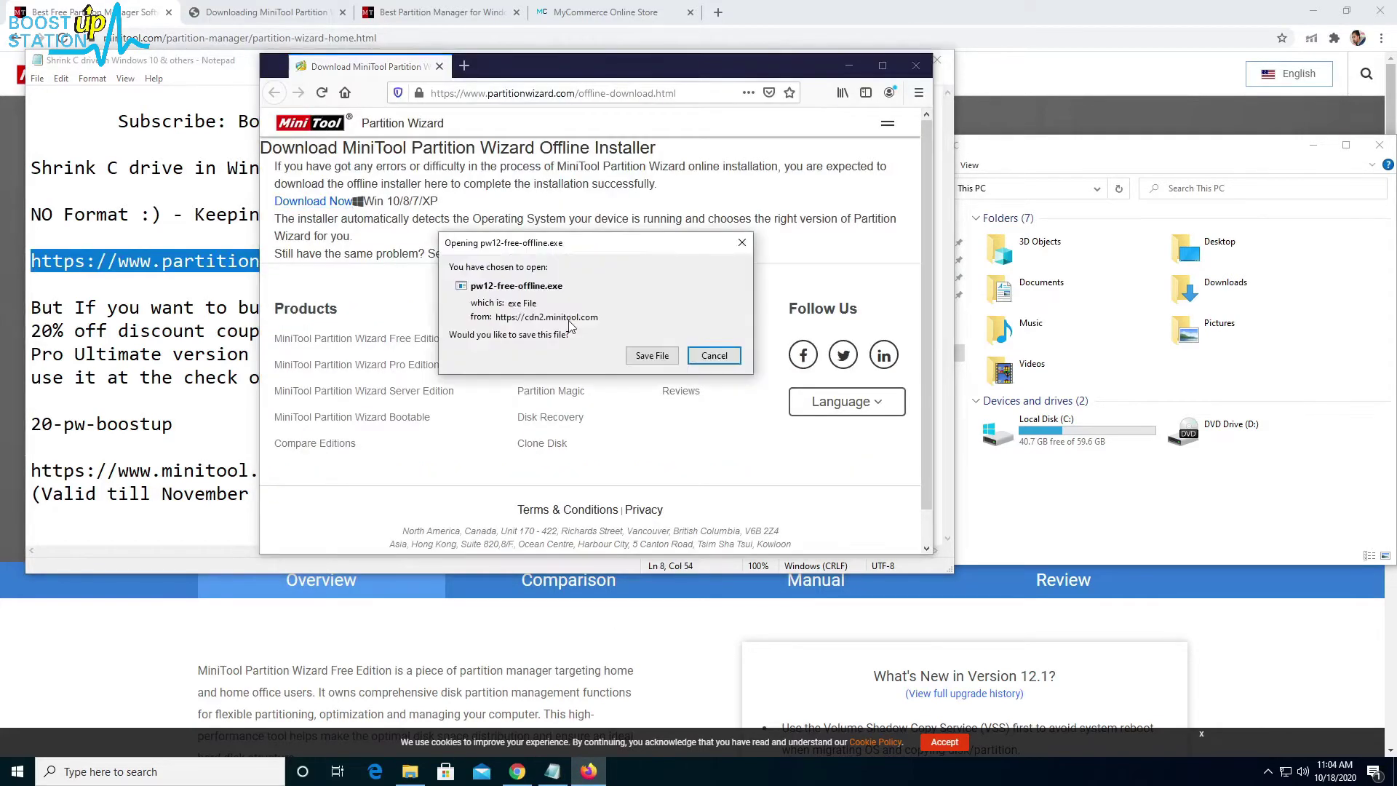
{"action": "left_click", "coordinate": [652, 356]}
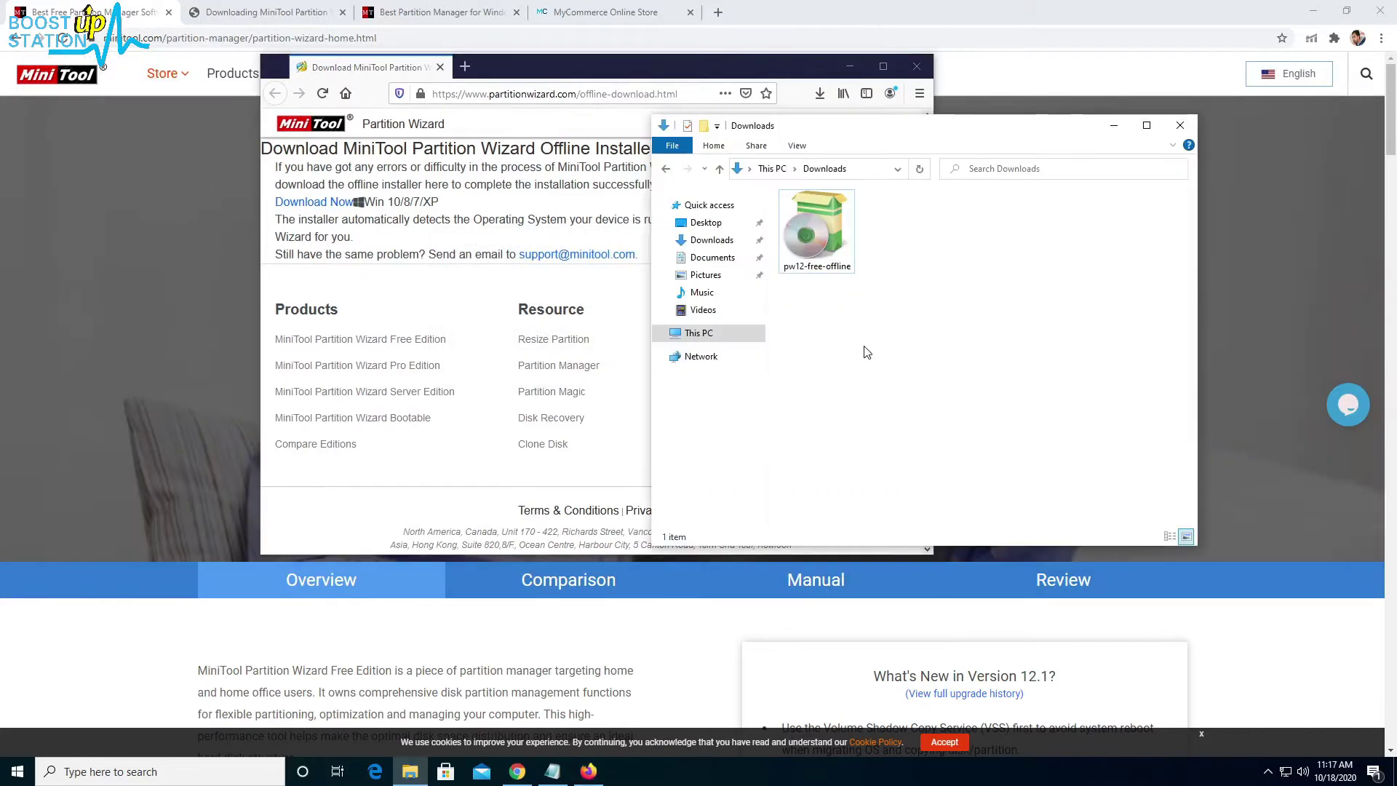
{"action": "left_click_drag", "start_coordinate": [865, 338], "coordinate": [838, 203]}
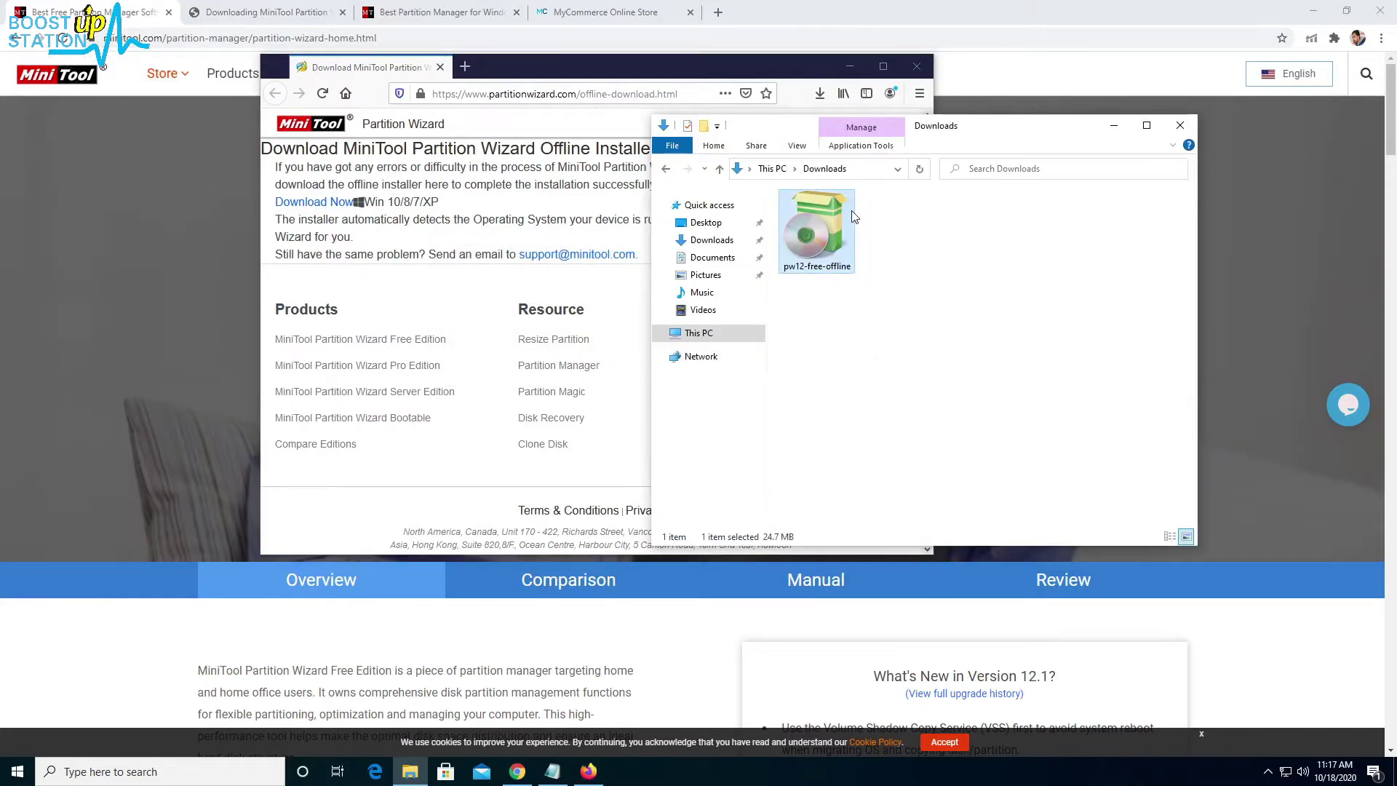
- Install Partition Wizard Free 12.1 in English, accepting the license and declining the experience program, then launch it
{"action": "double_click", "coordinate": [816, 251]}
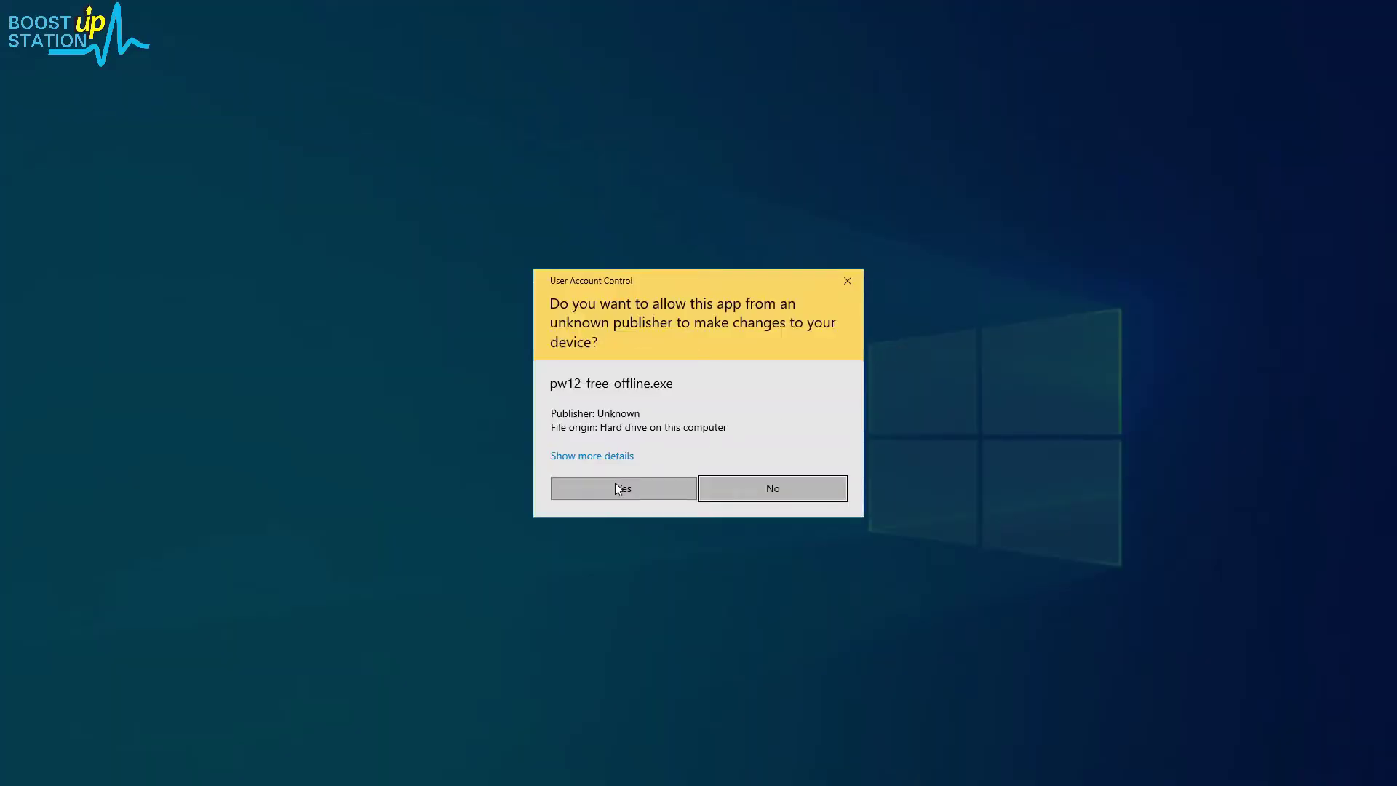
{"action": "left_click", "coordinate": [624, 486]}
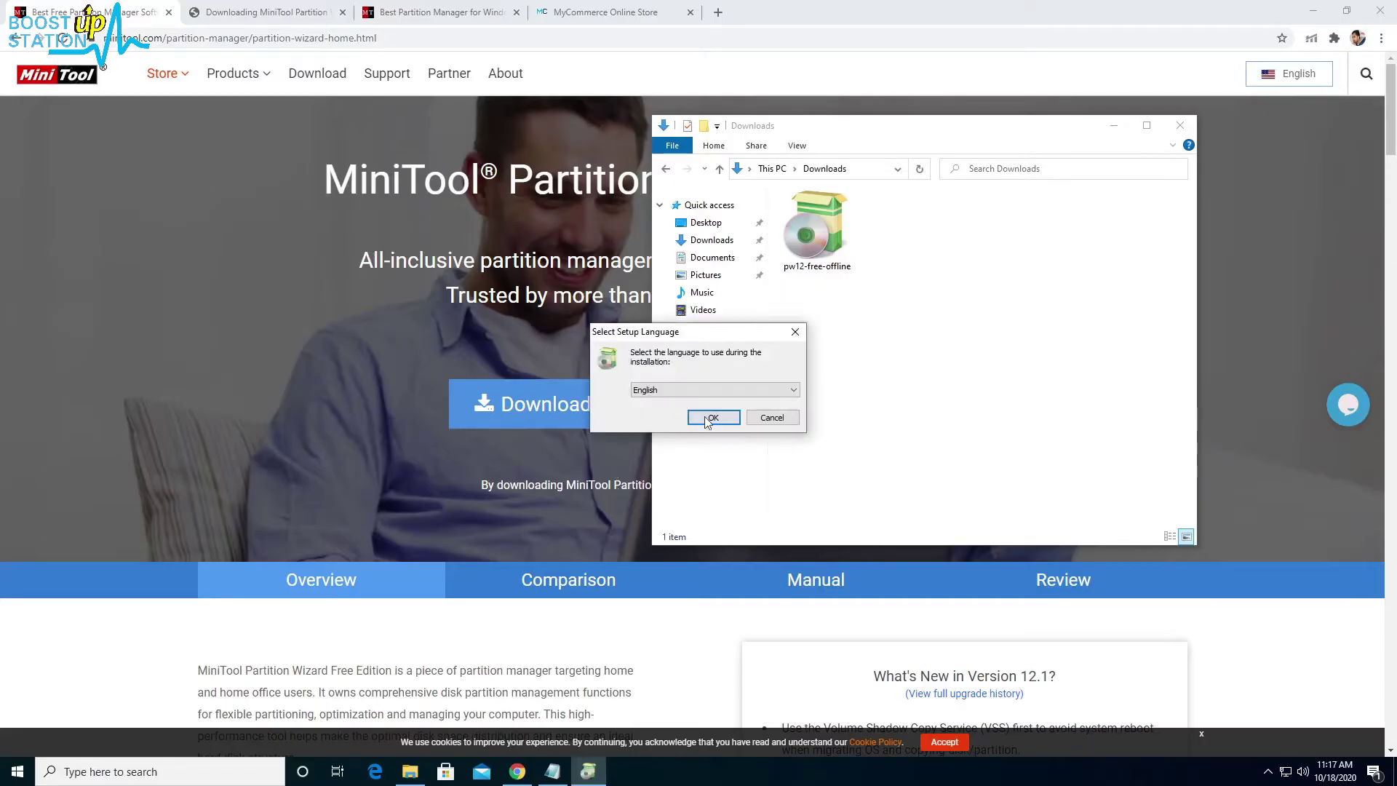
{"action": "left_click", "coordinate": [709, 421]}
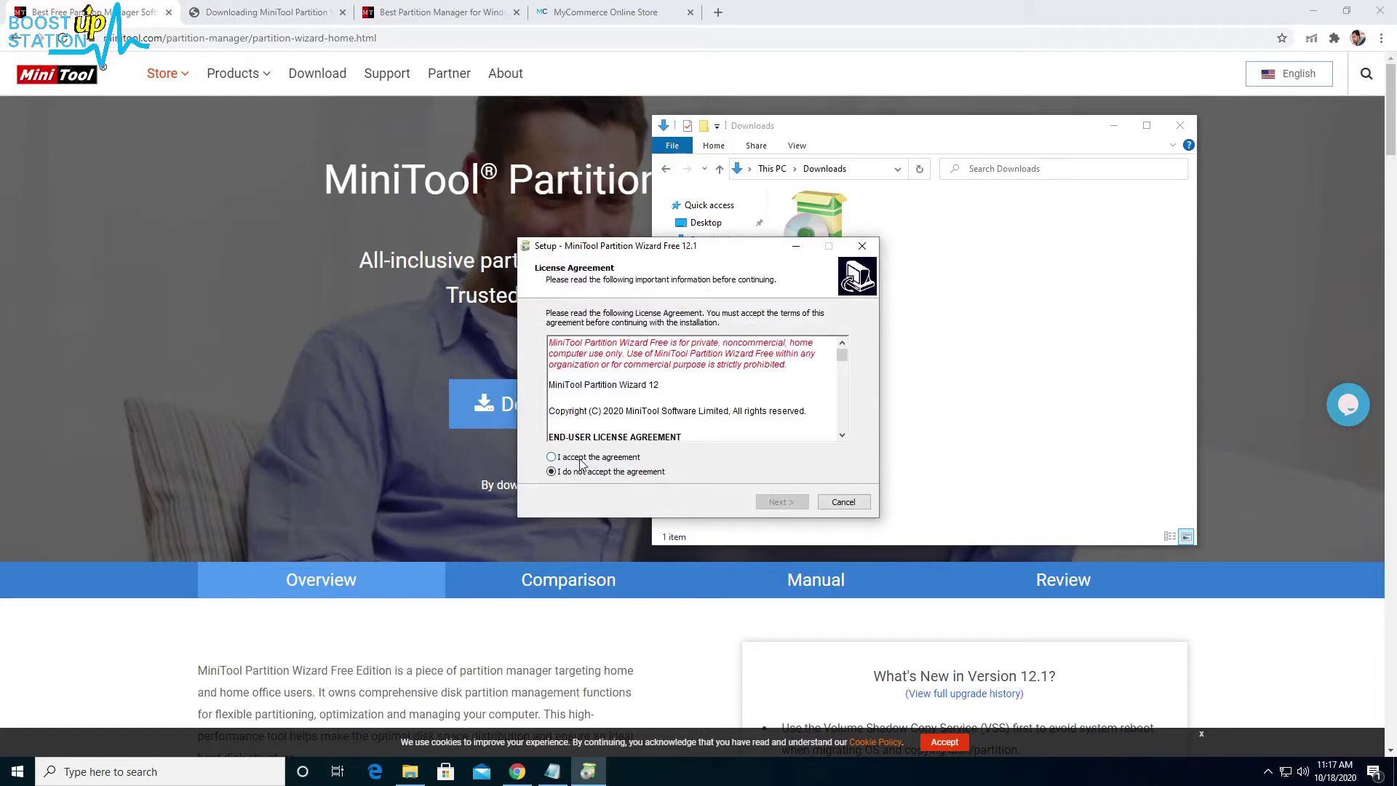
{"action": "left_click", "coordinate": [584, 458]}
{"action": "left_click", "coordinate": [785, 502]}
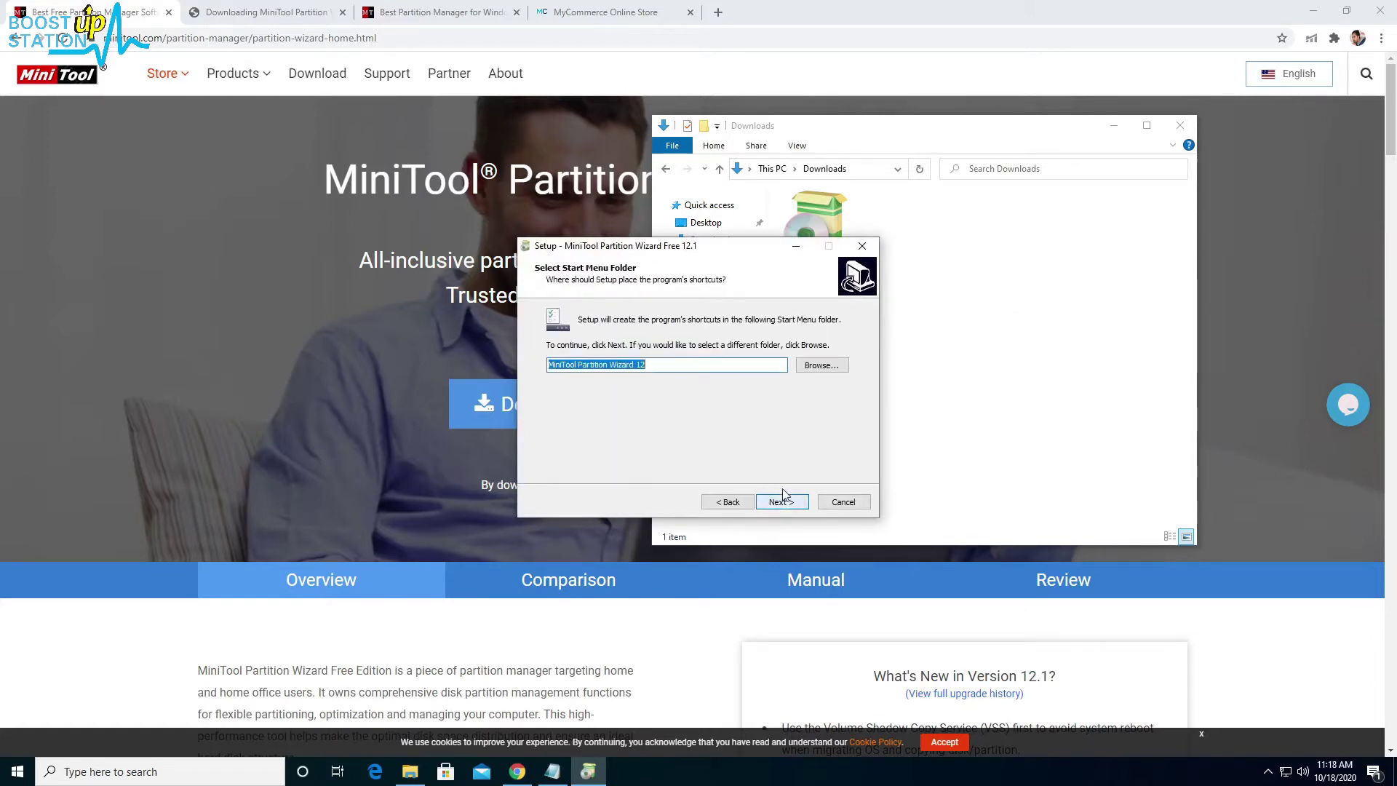
{"action": "left_click", "coordinate": [769, 504]}
{"action": "left_click", "coordinate": [640, 375]}
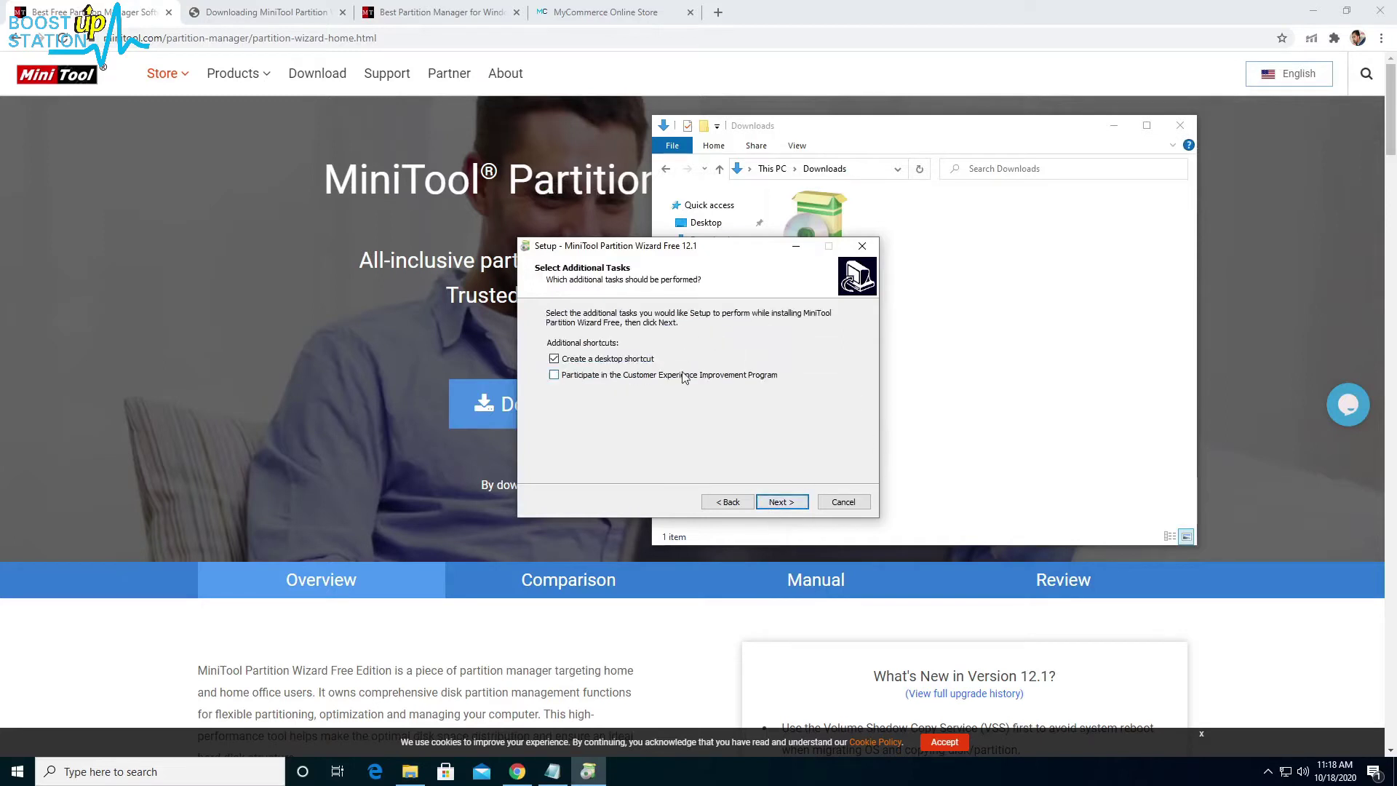
{"action": "left_click", "coordinate": [777, 507]}
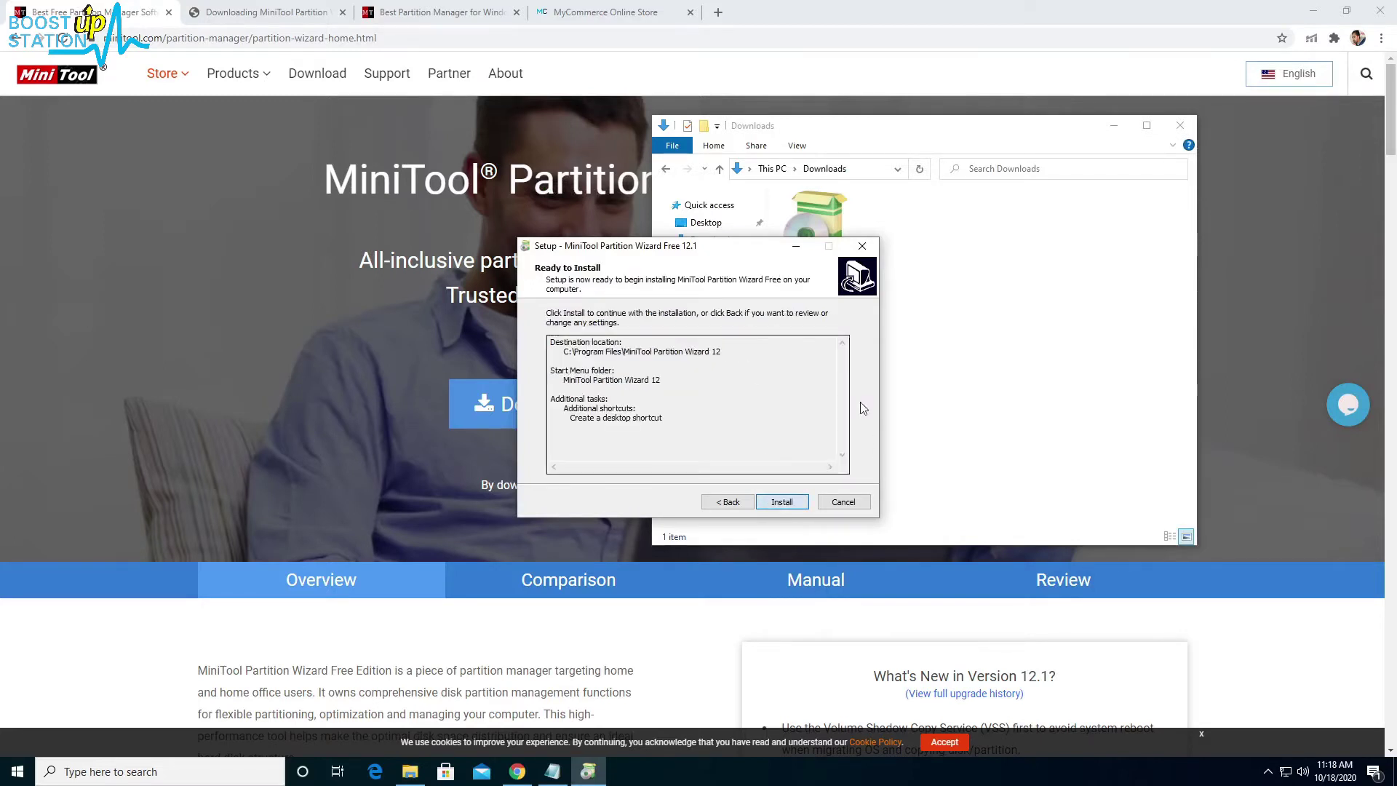
{"action": "left_click", "coordinate": [777, 502]}
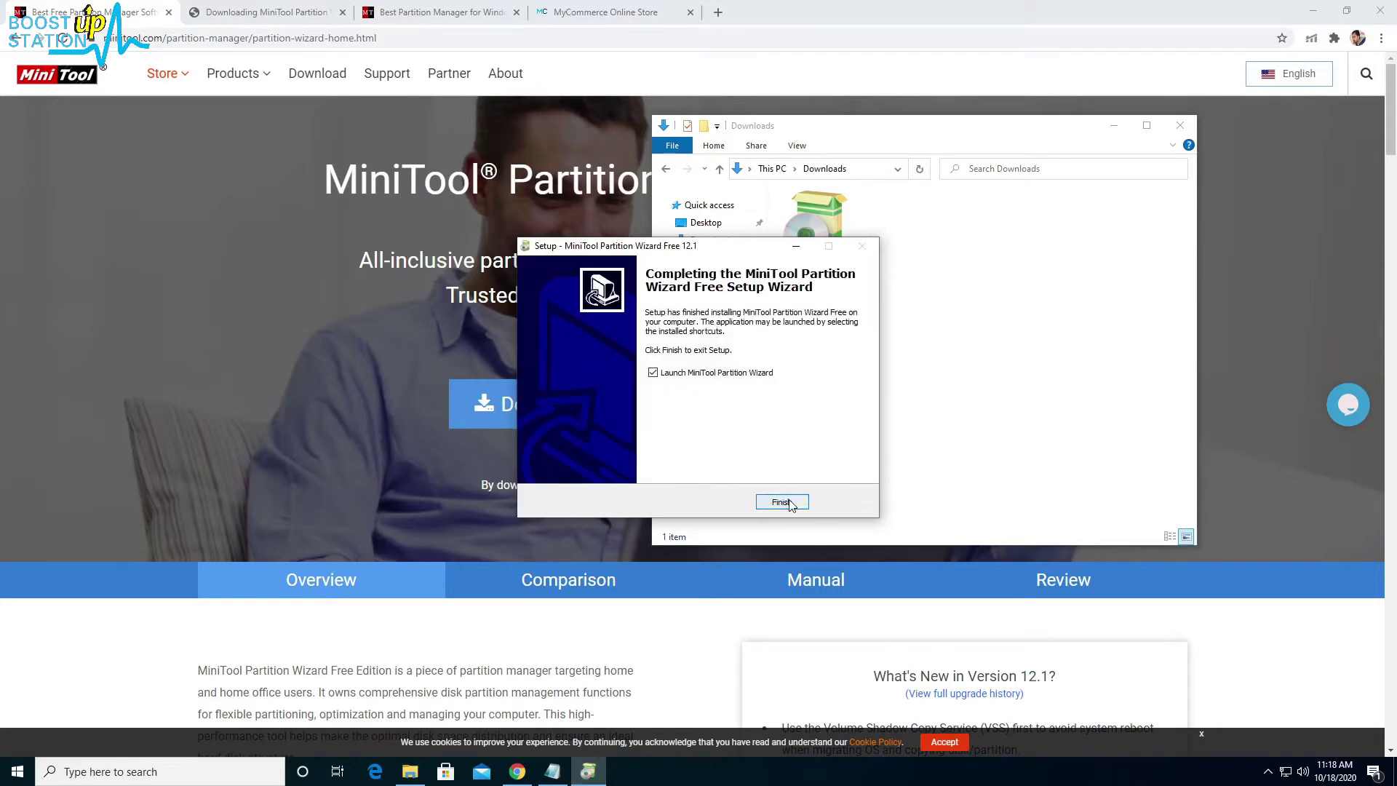
{"action": "left_click", "coordinate": [782, 502]}
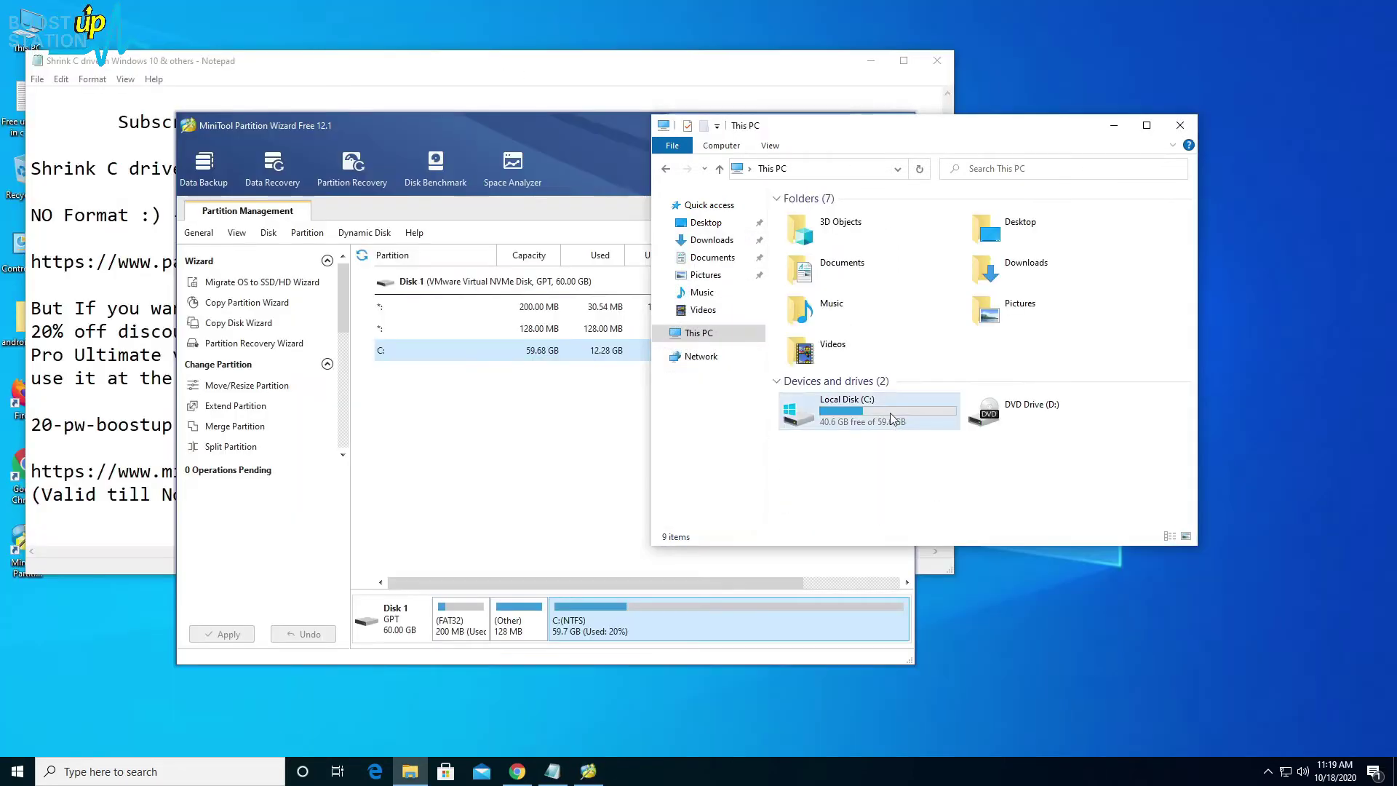
- Select the 59.68 GB C: partition and bring the Partition Wizard window to the front
{"action": "left_click", "coordinate": [891, 416]}
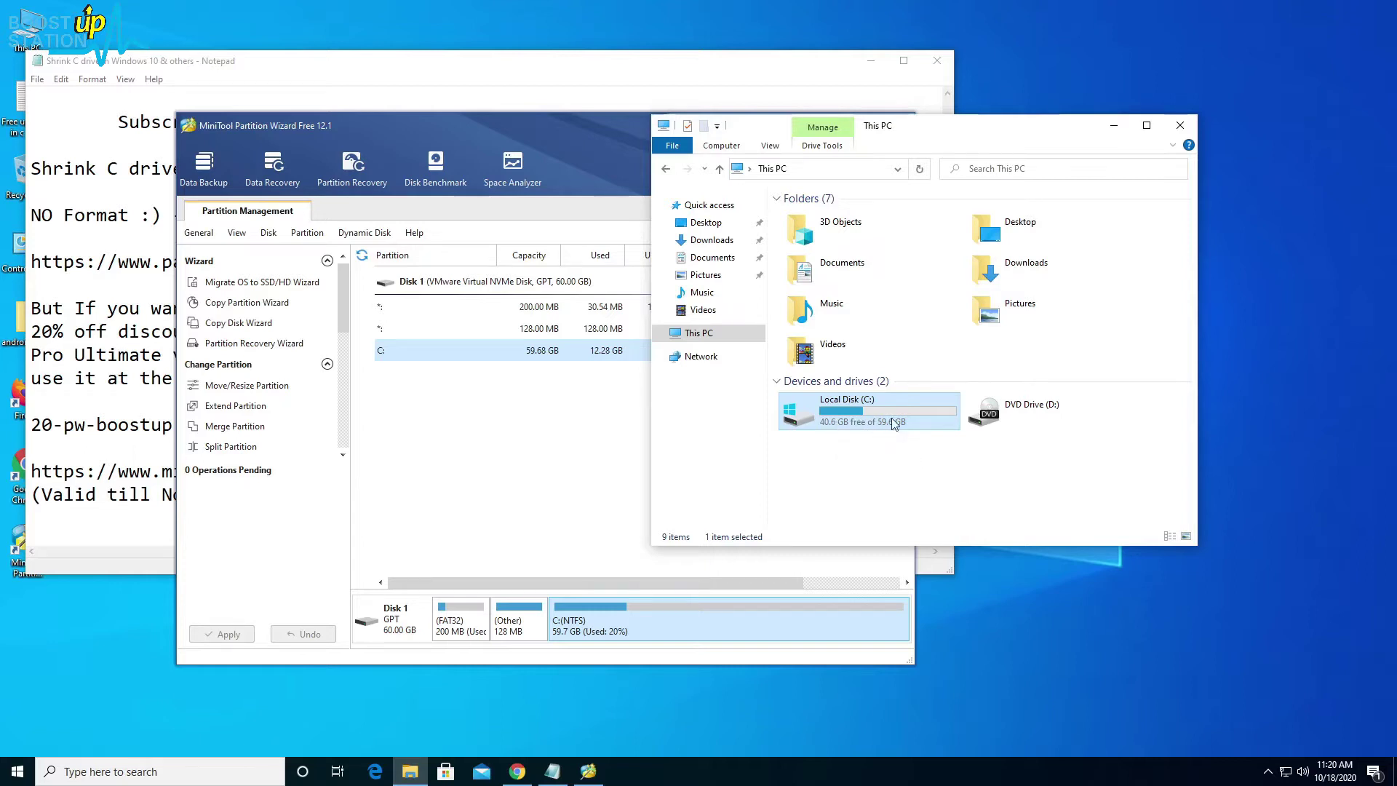
{"action": "left_click", "coordinate": [619, 446]}
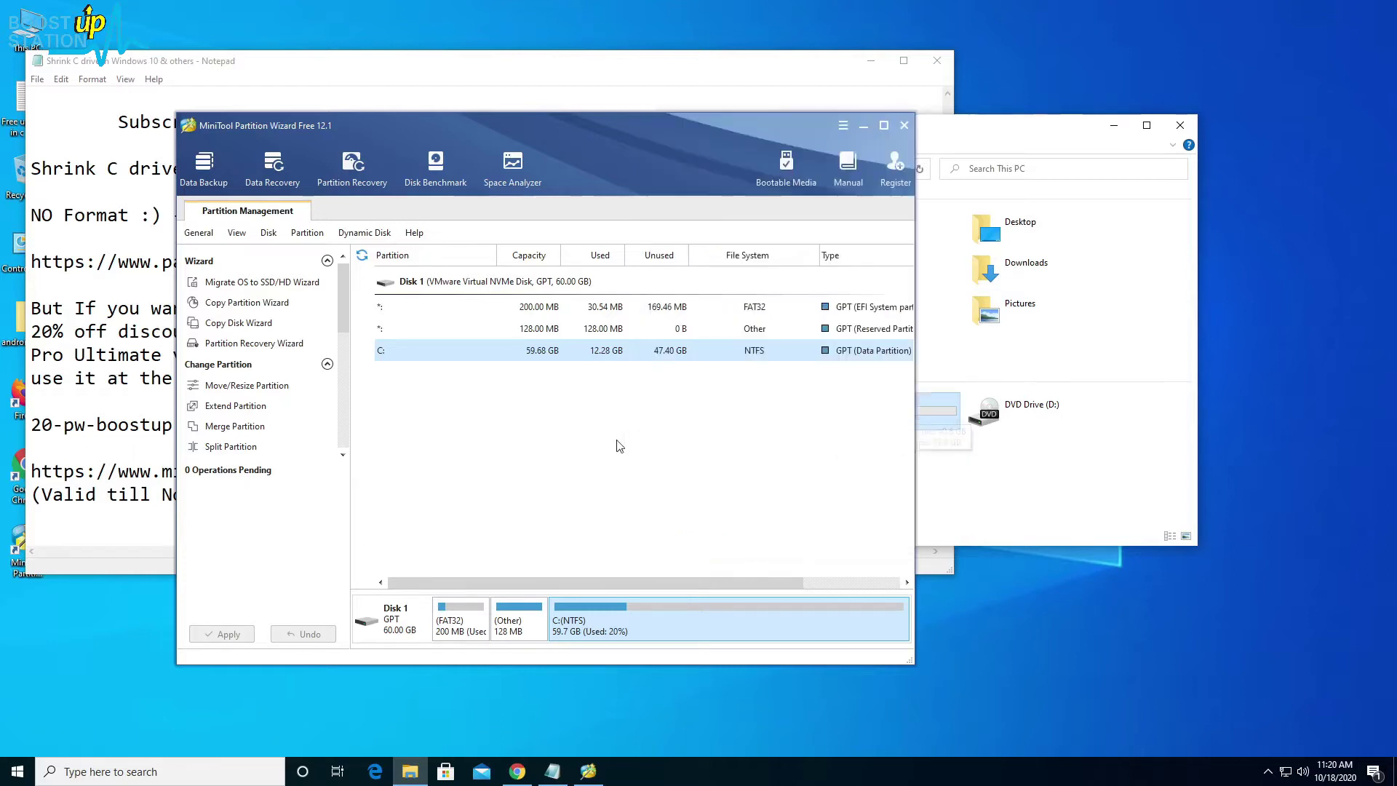
- Use Move/Resize to set C: to 29.63 GB with 30.04 GB unallocated after it, and confirm
{"action": "right_click", "coordinate": [485, 356]}
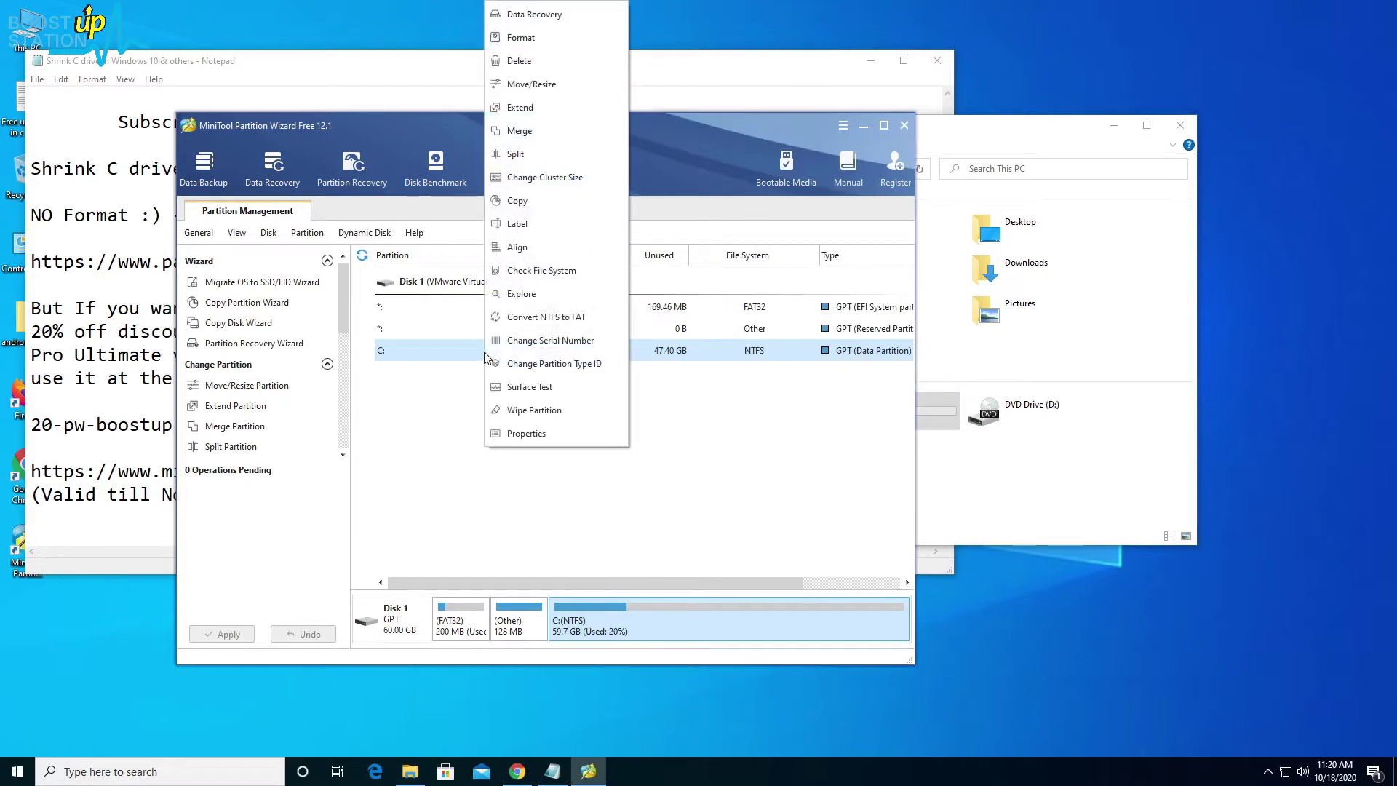
{"action": "left_click", "coordinate": [532, 88]}
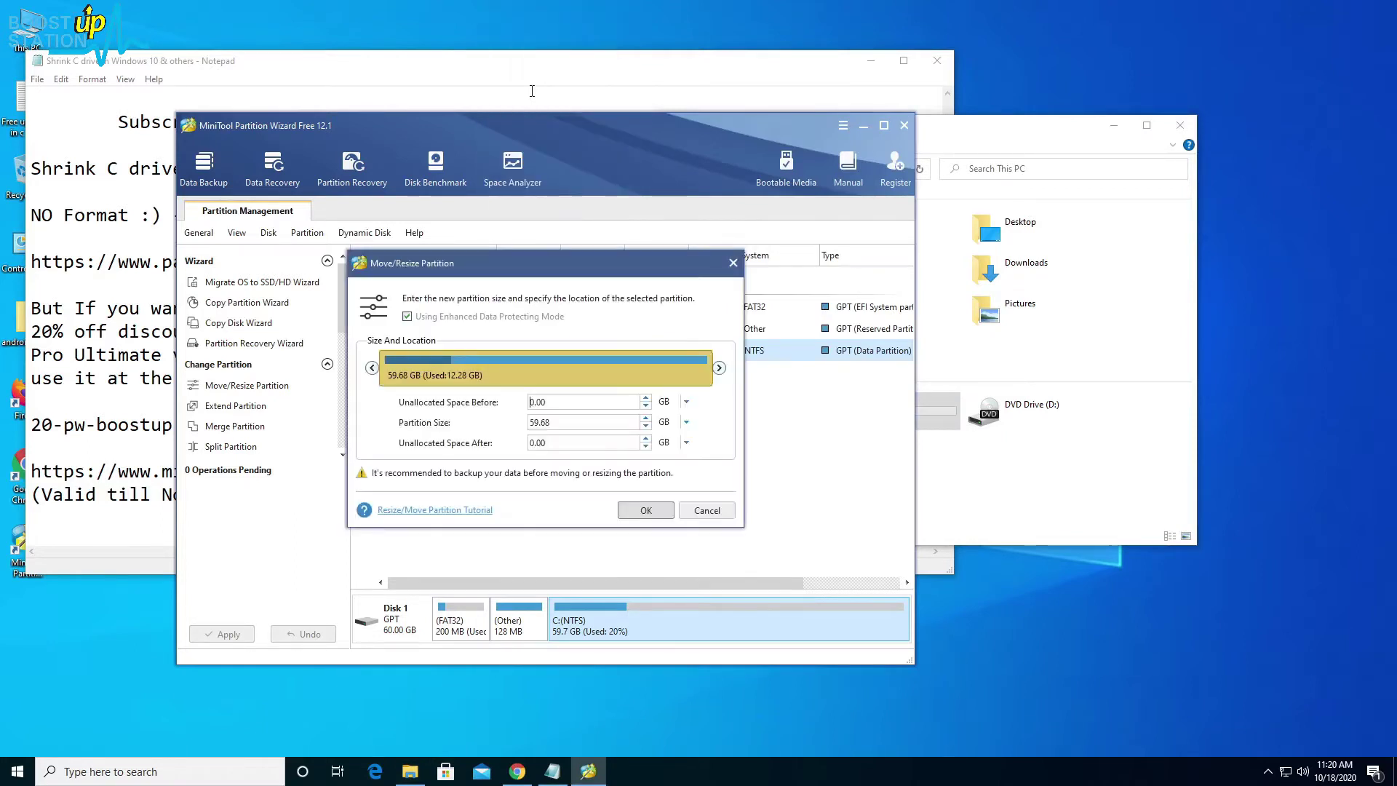
{"action": "left_click_drag", "start_coordinate": [719, 367], "coordinate": [645, 372]}
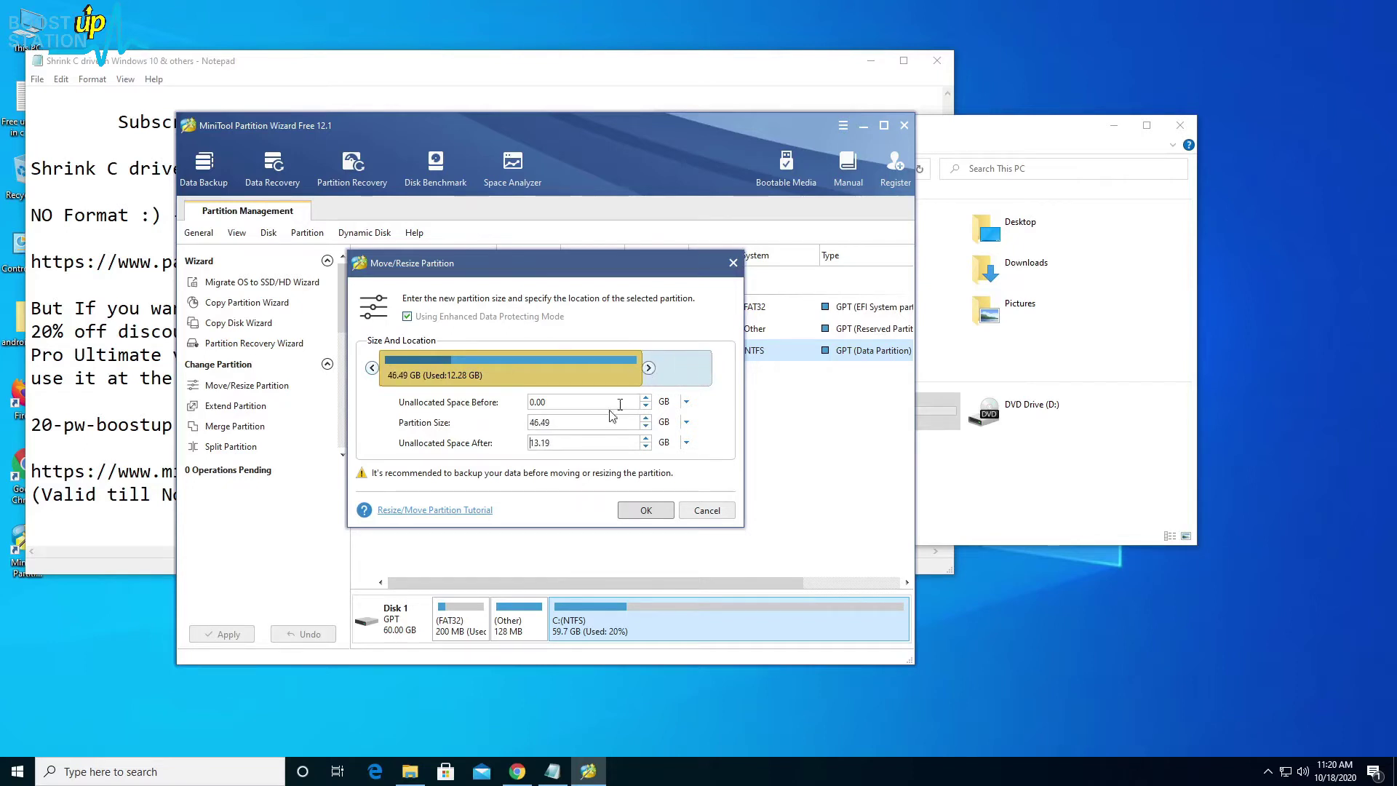
{"action": "left_click_drag", "start_coordinate": [525, 451], "coordinate": [543, 444]}
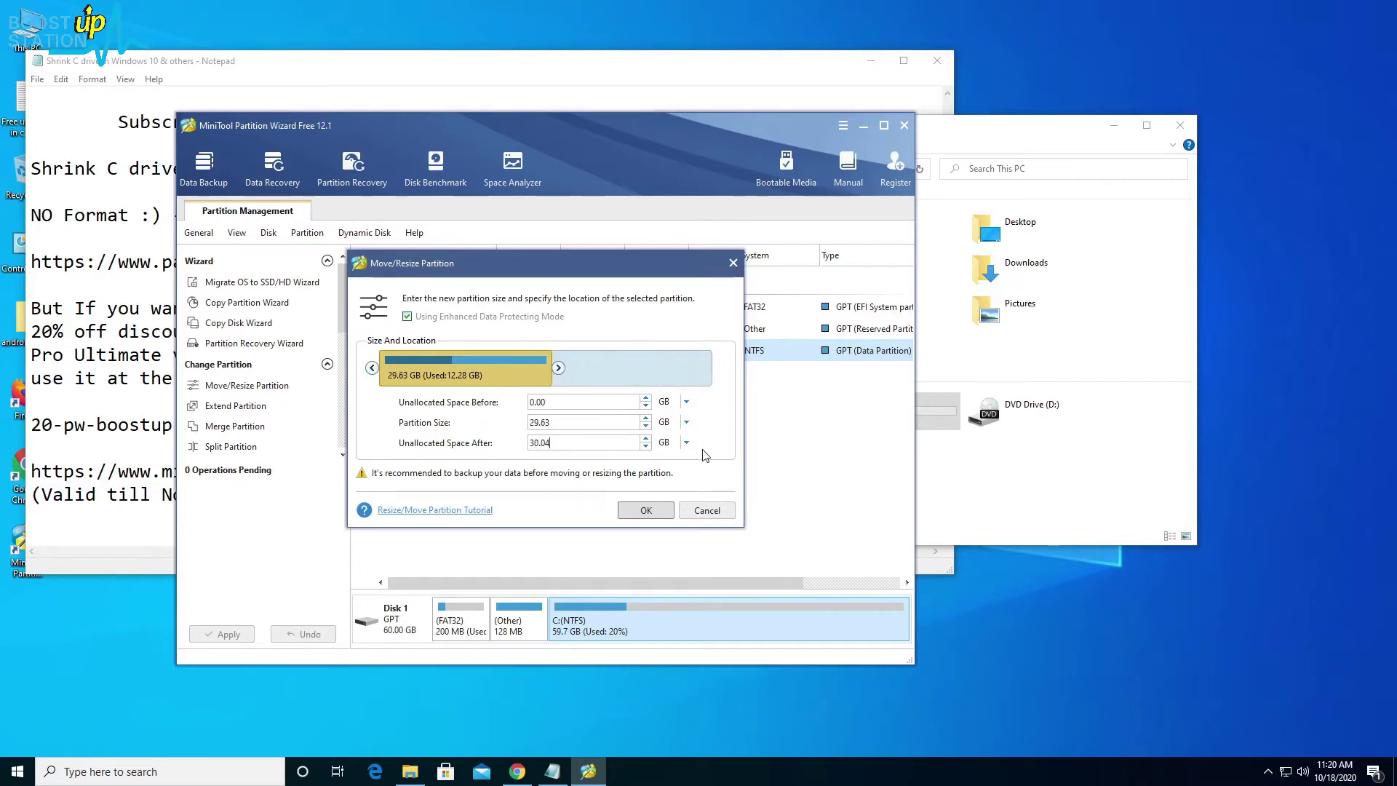
{"action": "left_click", "coordinate": [579, 441]}
{"action": "left_click_drag", "start_coordinate": [579, 440], "coordinate": [503, 445]}
{"action": "left_click_drag", "start_coordinate": [551, 422], "coordinate": [482, 416]}
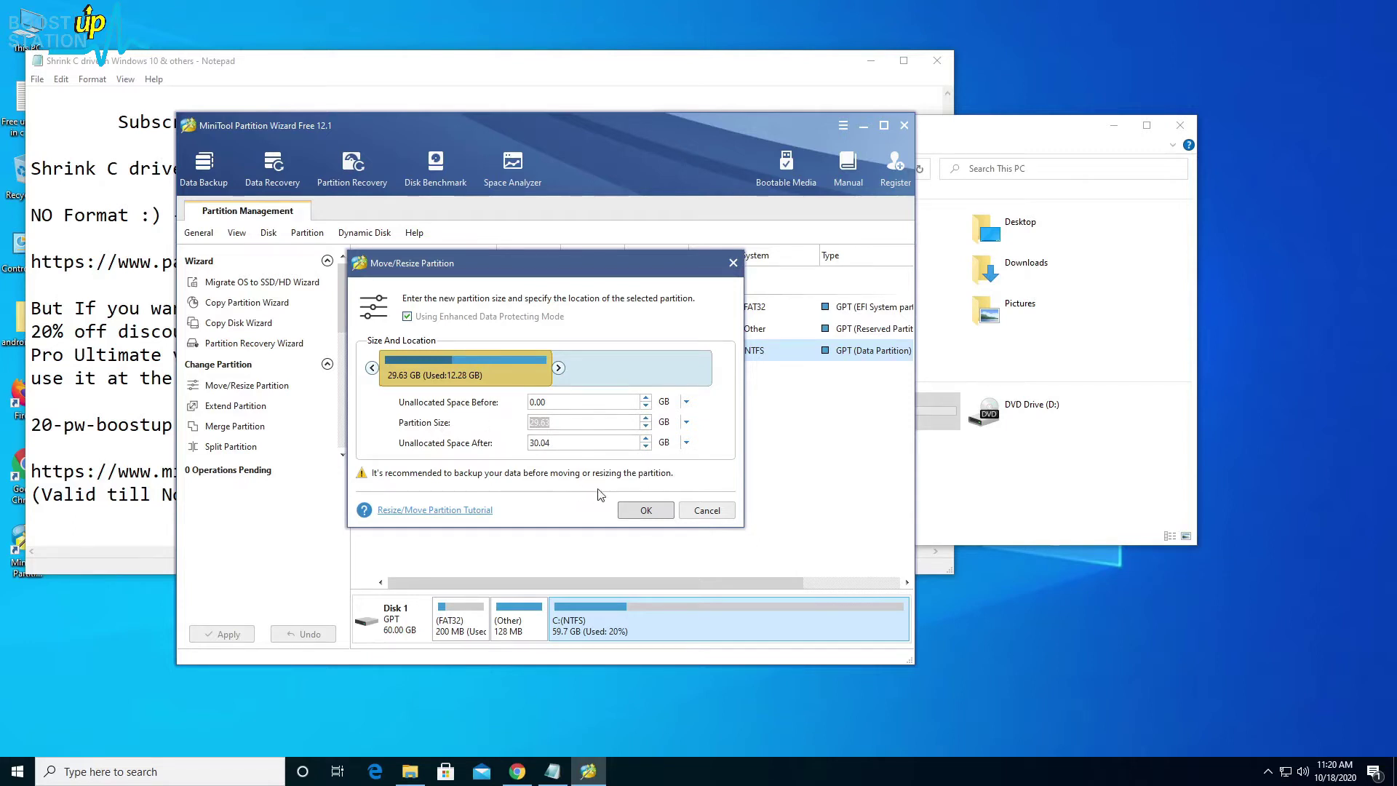
{"action": "left_click", "coordinate": [645, 510]}
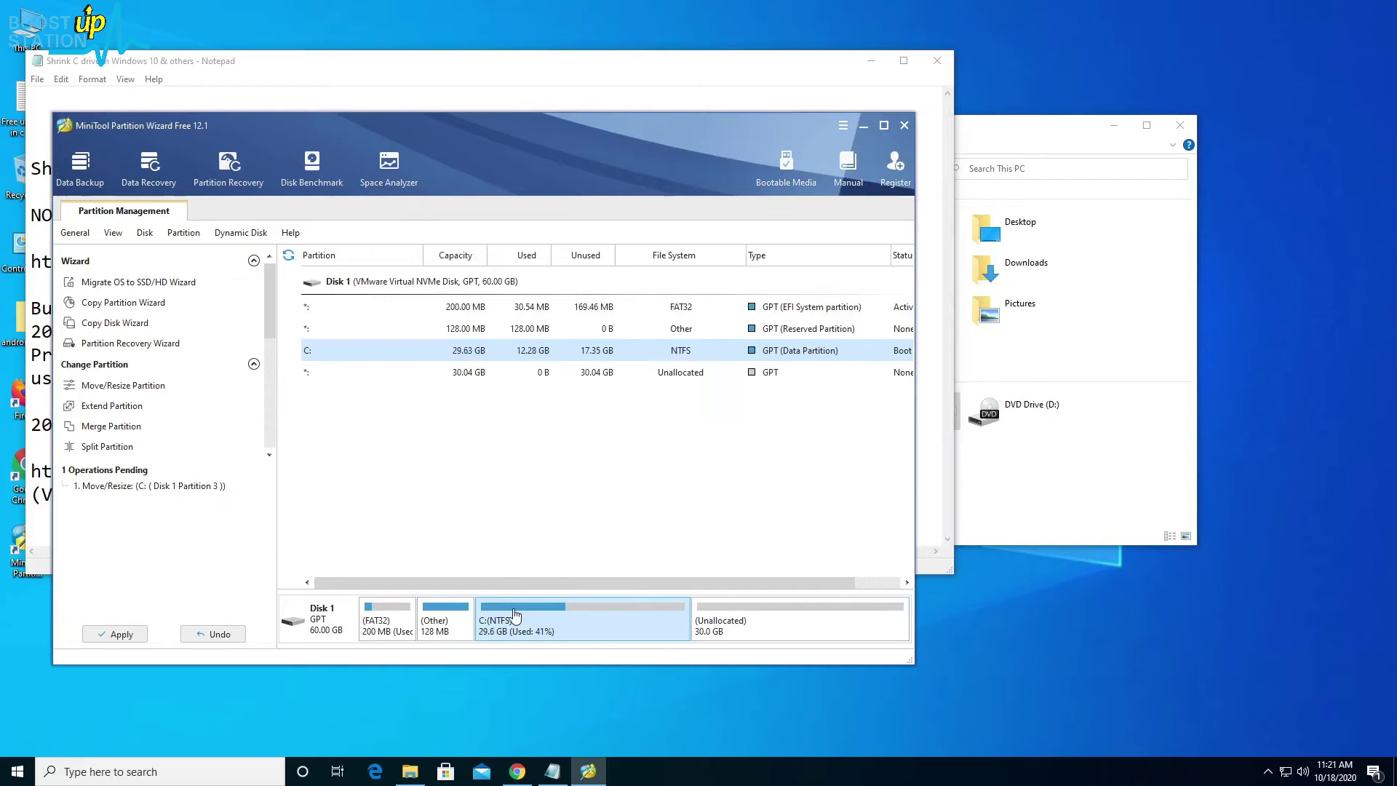
- Widen the window and compare the shrunken C: partition with the 30.04 GB unallocated space
{"action": "left_click_drag", "start_coordinate": [177, 502], "coordinate": [53, 502]}
{"action": "left_click", "coordinate": [772, 624]}
{"action": "left_click", "coordinate": [654, 627]}
{"action": "left_click", "coordinate": [733, 627]}
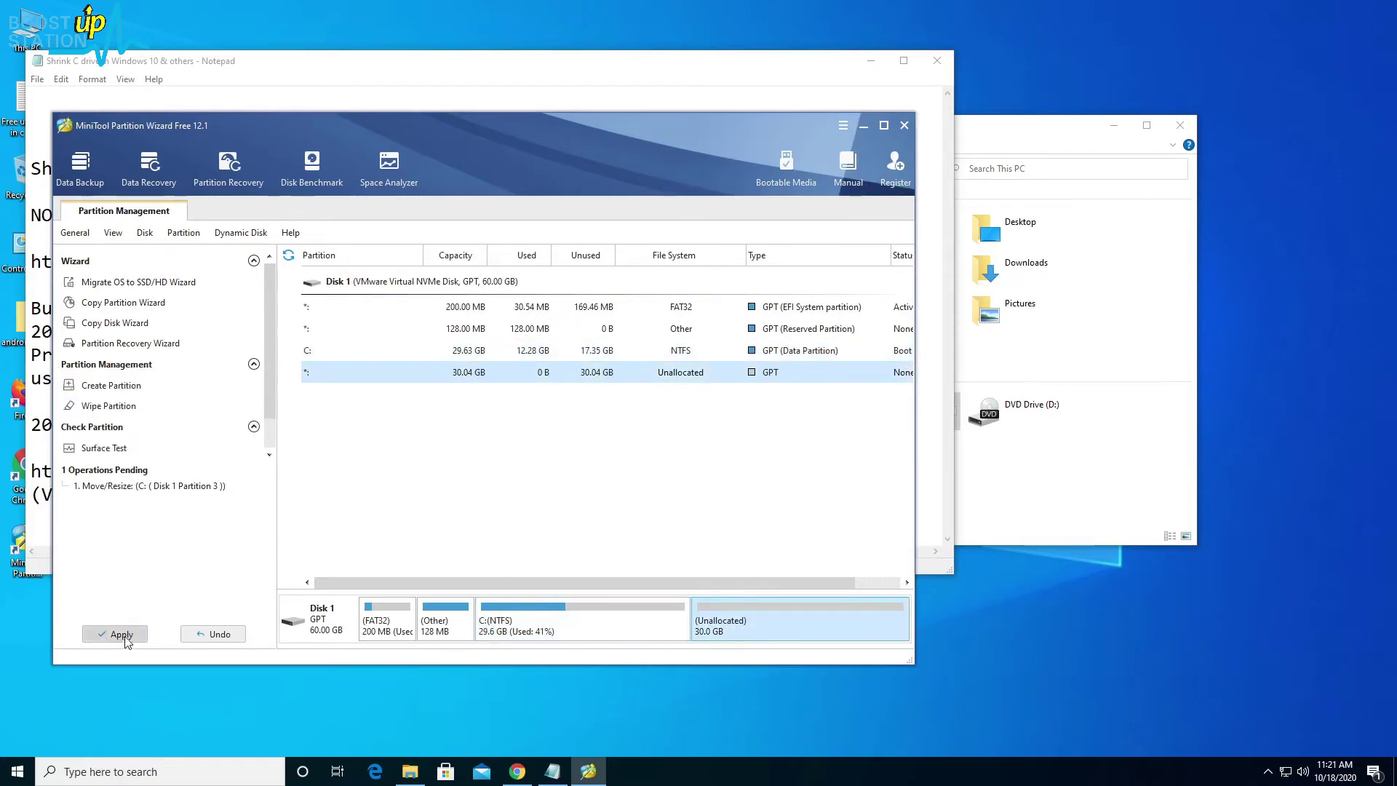
{"action": "left_click", "coordinate": [570, 614]}
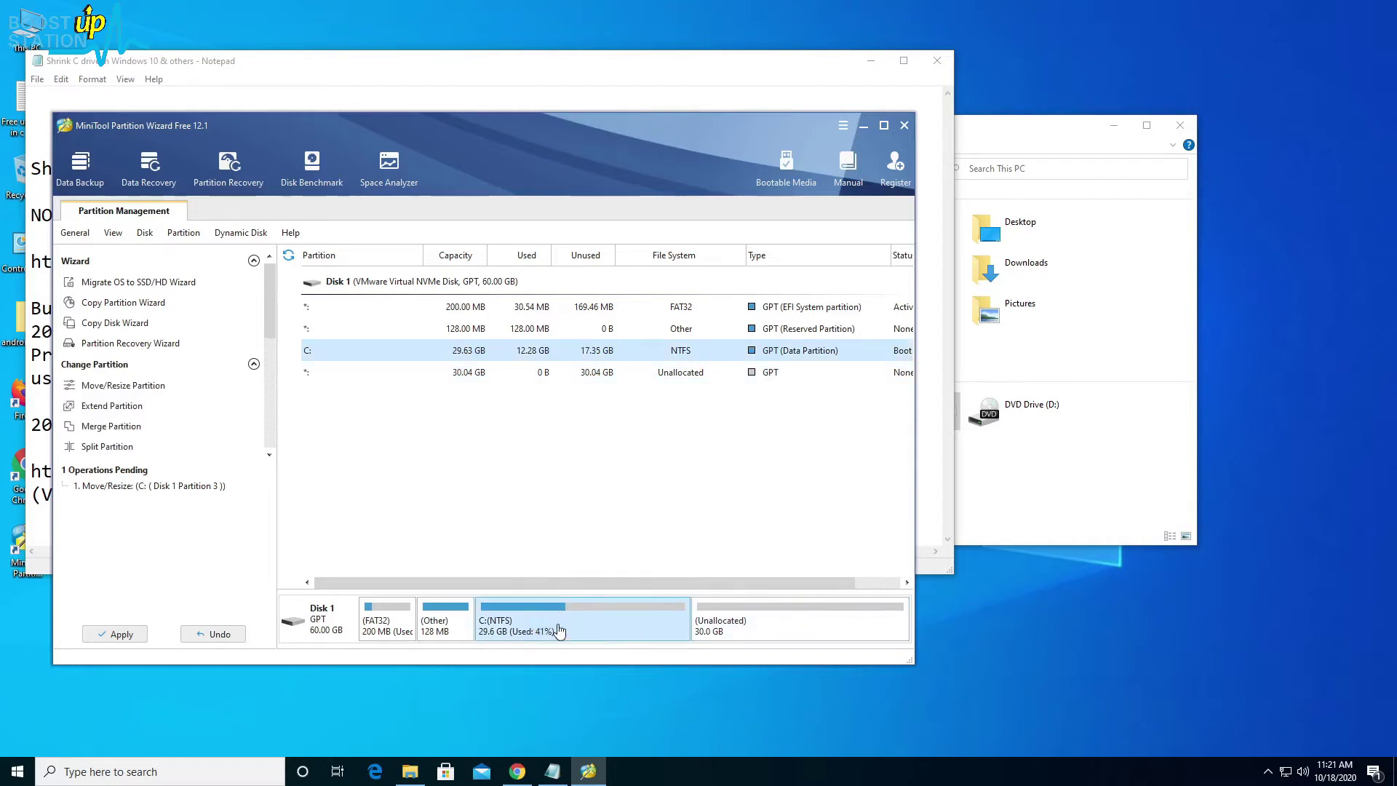
{"action": "left_click", "coordinate": [794, 616]}
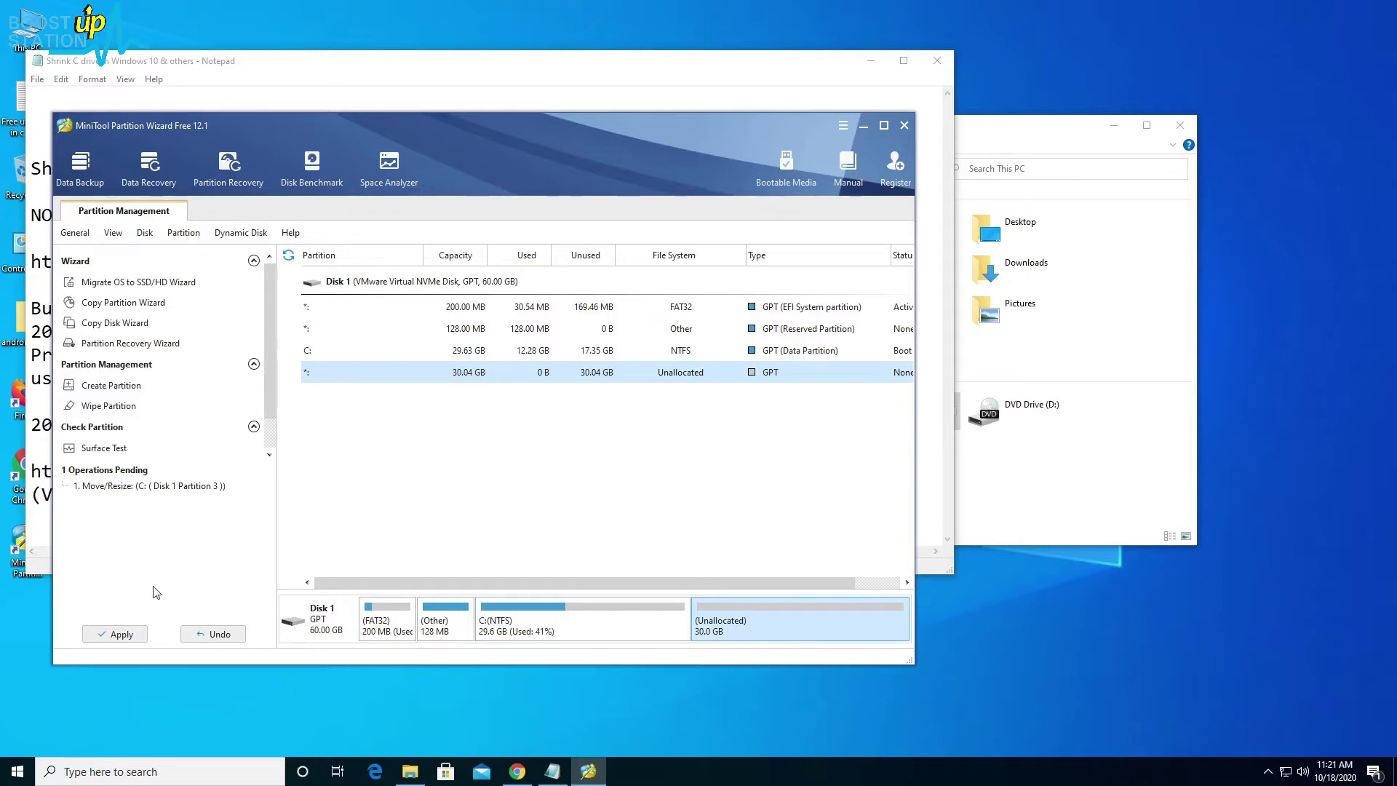
- Apply the pending resize and confirm Yes in the Apply Changes dialog
{"action": "left_click", "coordinate": [108, 631]}
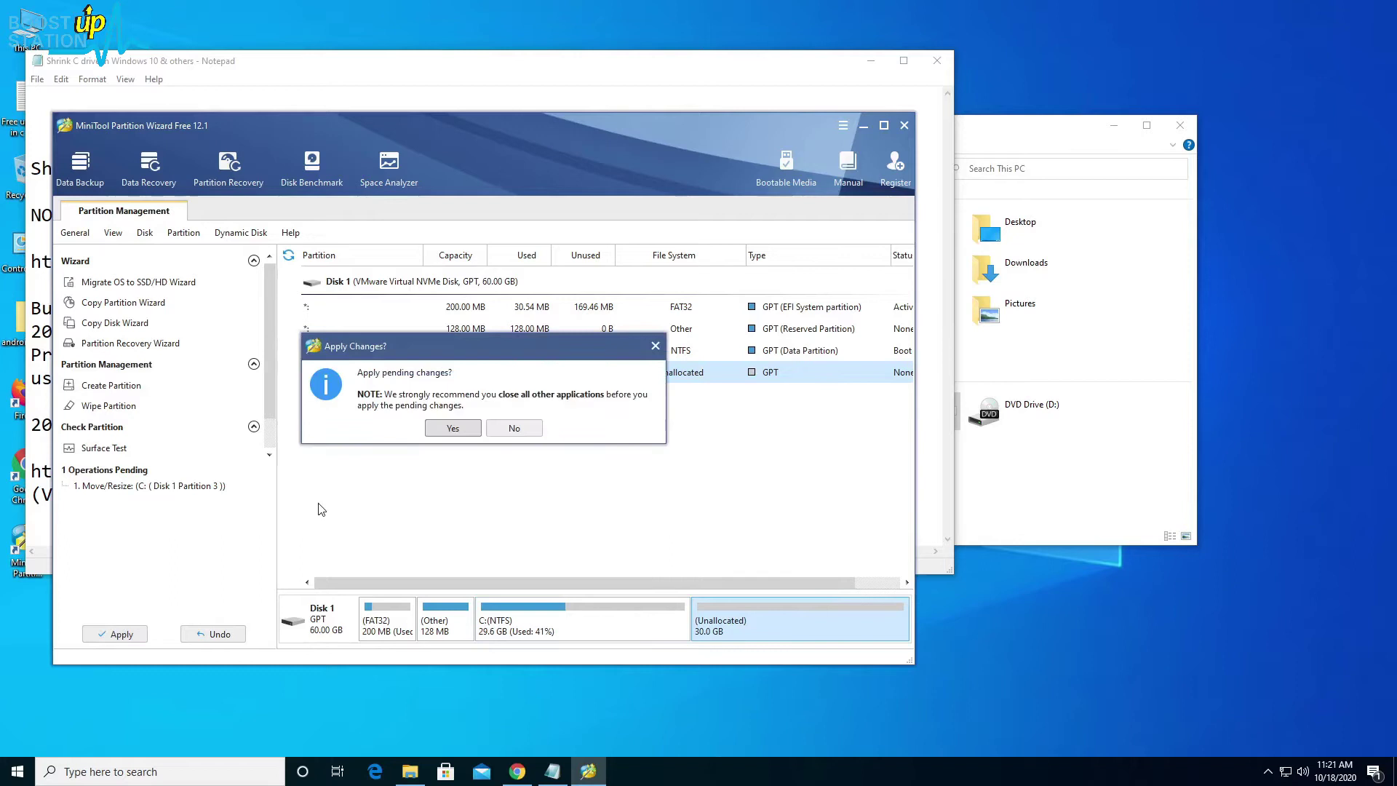
{"action": "left_click_drag", "start_coordinate": [465, 346], "coordinate": [451, 466]}
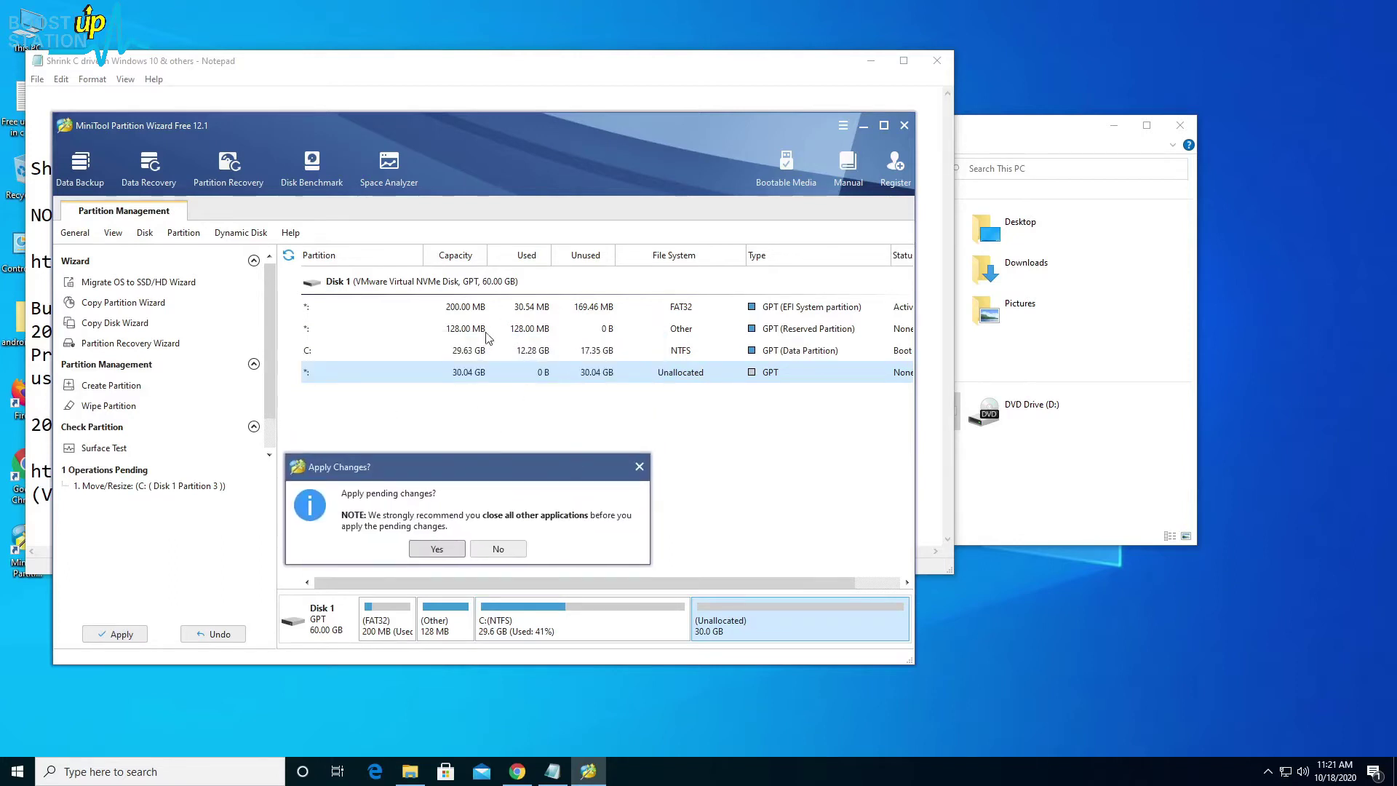
{"action": "left_click_drag", "start_coordinate": [473, 477], "coordinate": [470, 434]}
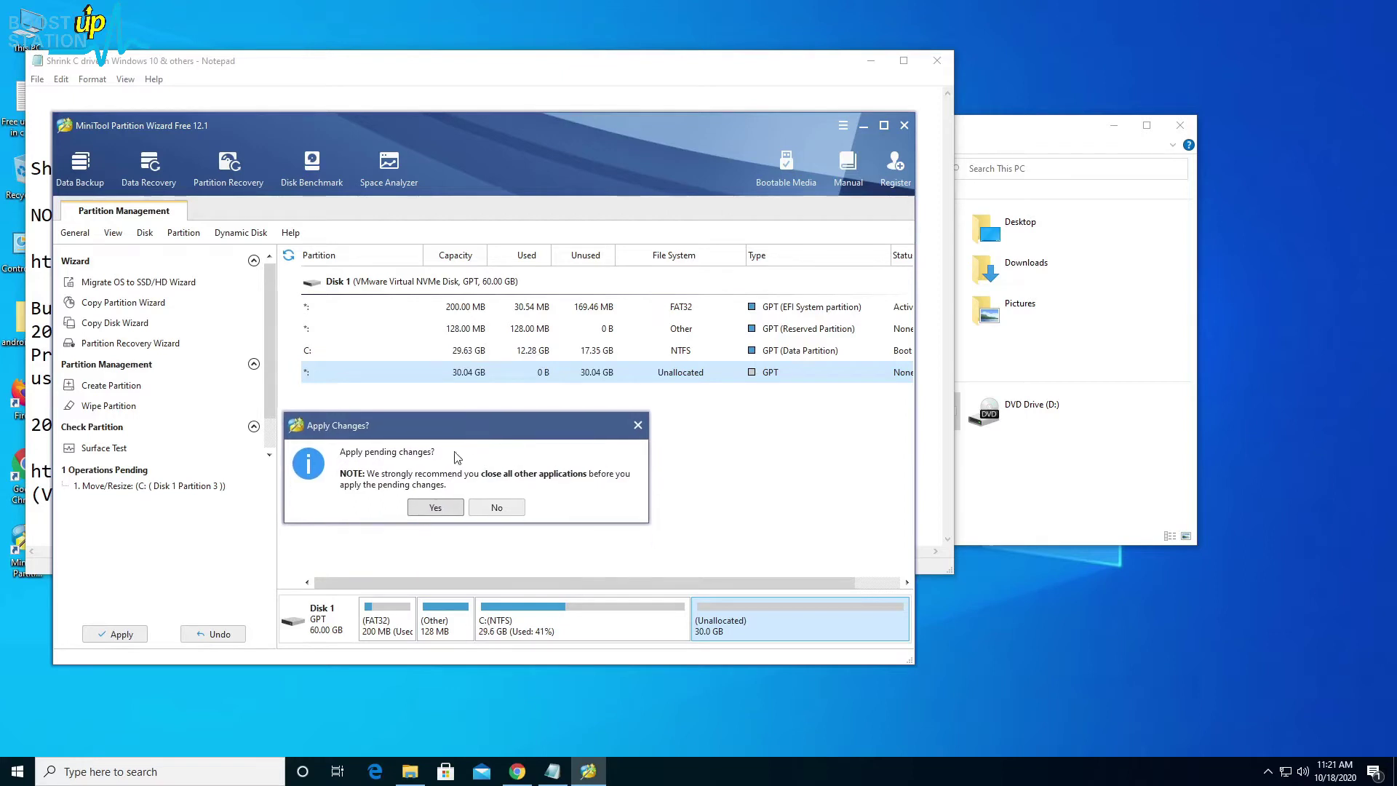
{"action": "left_click", "coordinate": [434, 509]}
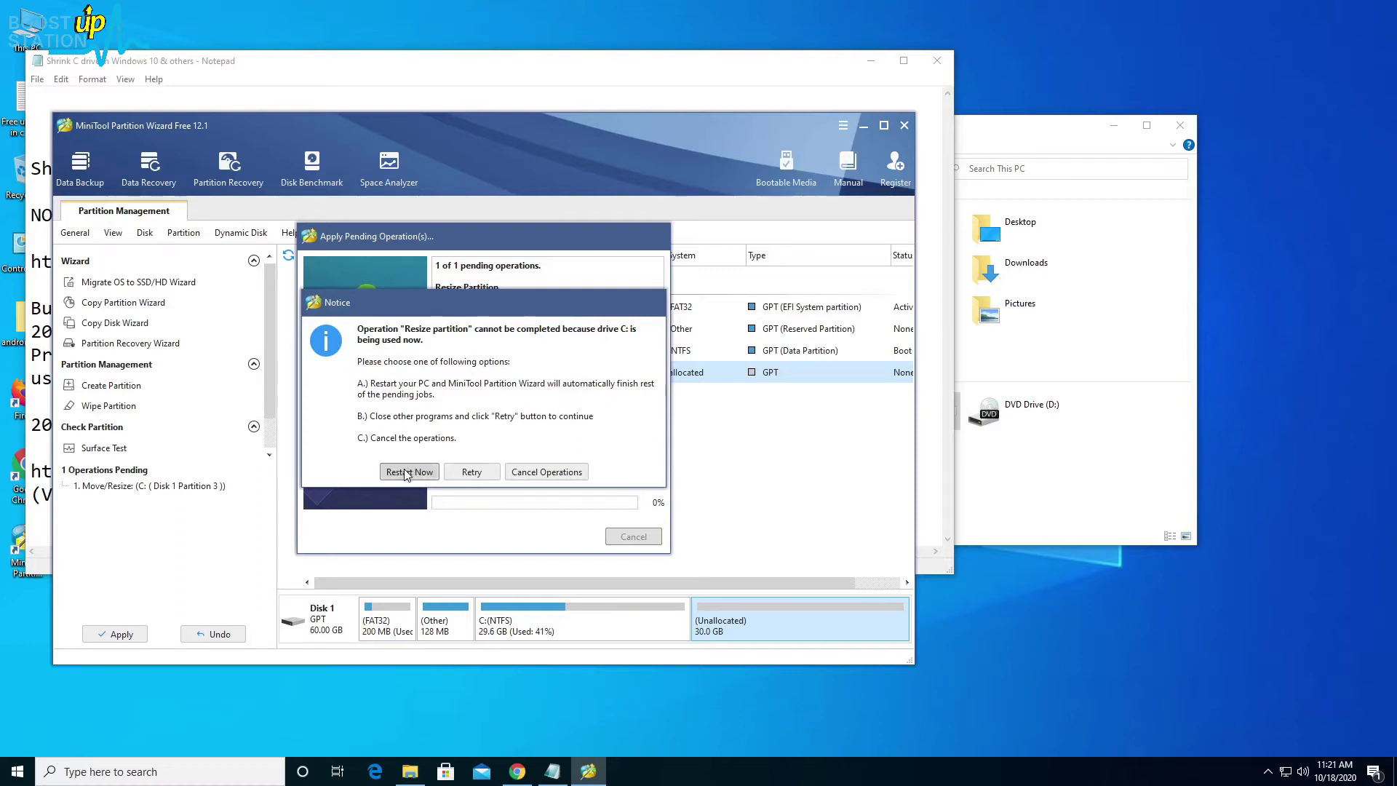
- Choose Restart Now so the C: resize to 30346 MB completes during reboot
{"action": "left_click", "coordinate": [406, 472]}
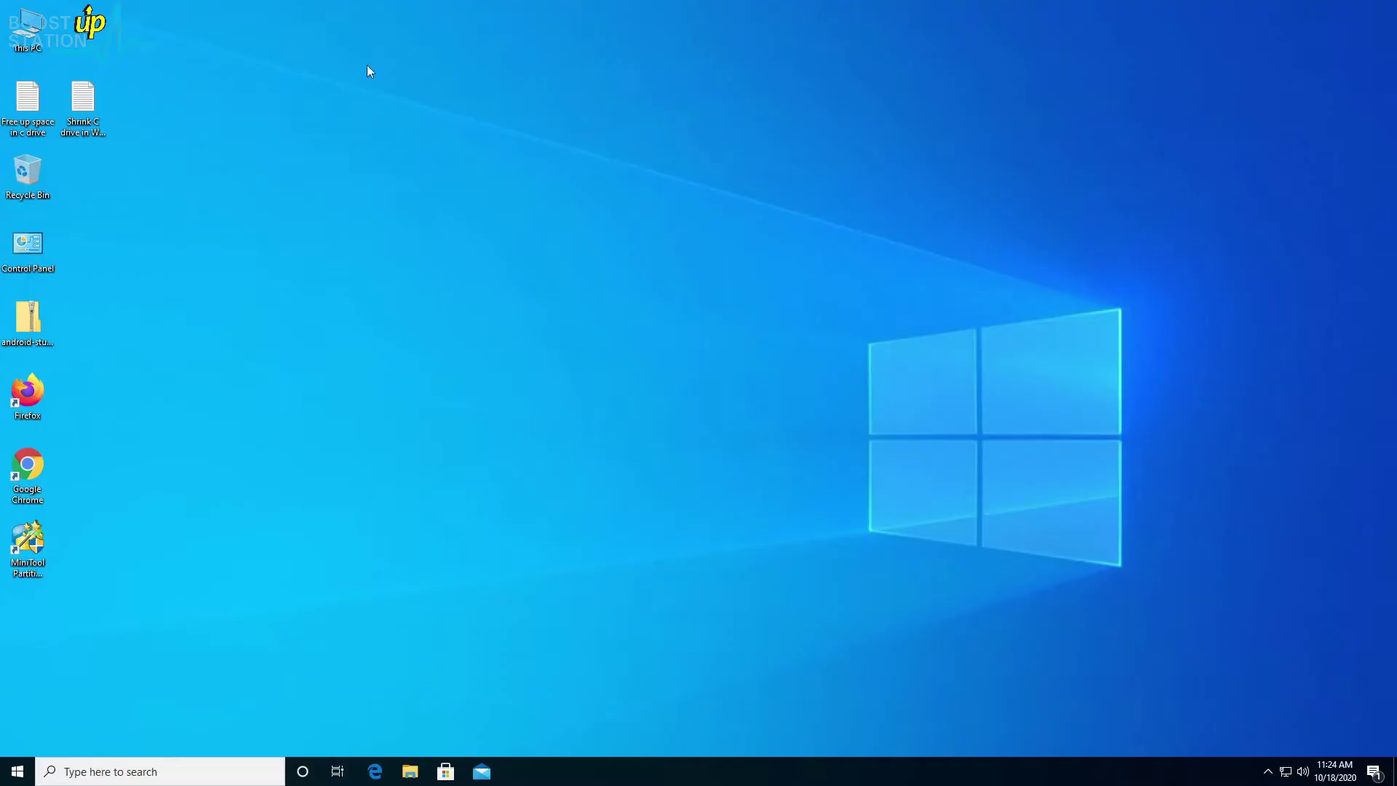
- Verify in This PC that Local Disk (C:) shows 10.6 GB free of 29.6 GB, then relaunch Partition Wizard
{"action": "double_click", "coordinate": [42, 42]}
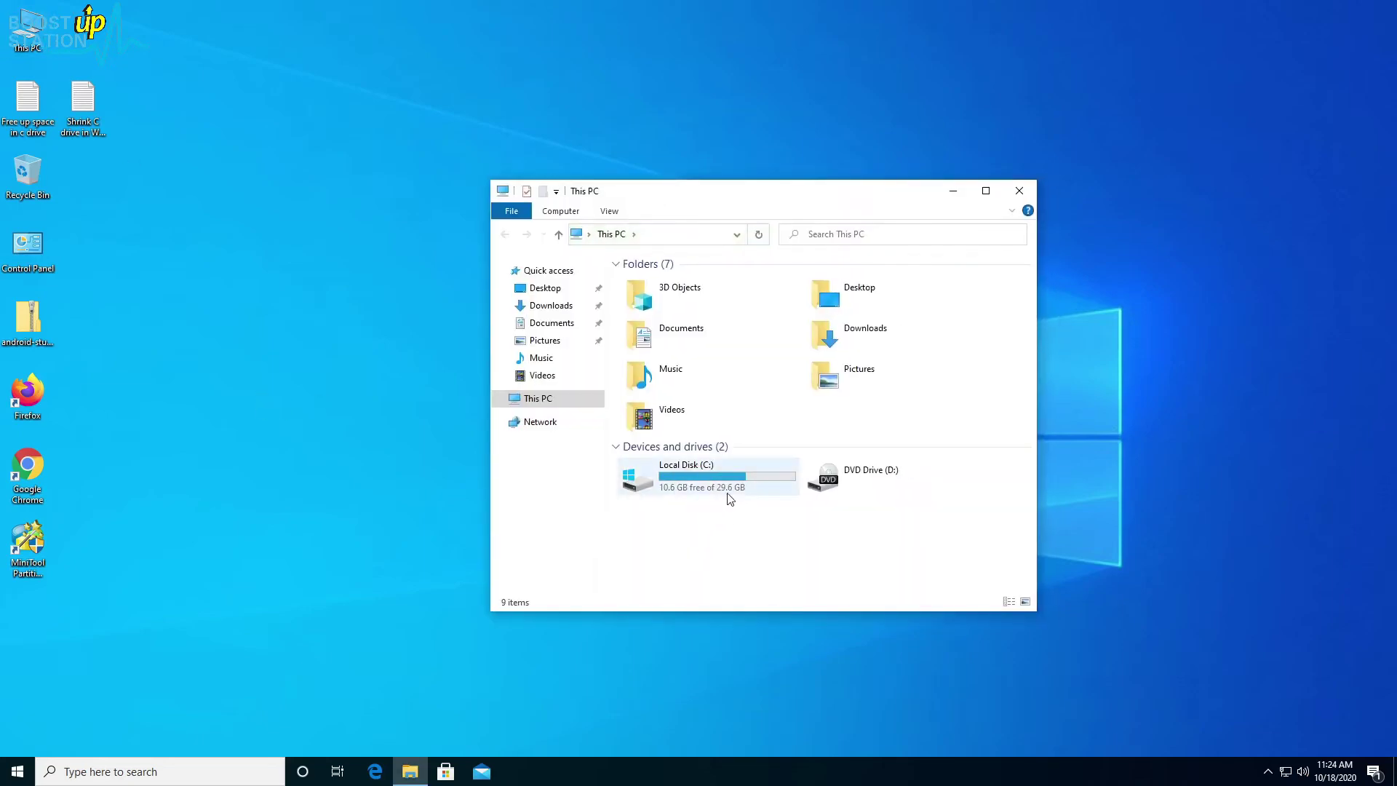
{"action": "left_click", "coordinate": [730, 497]}
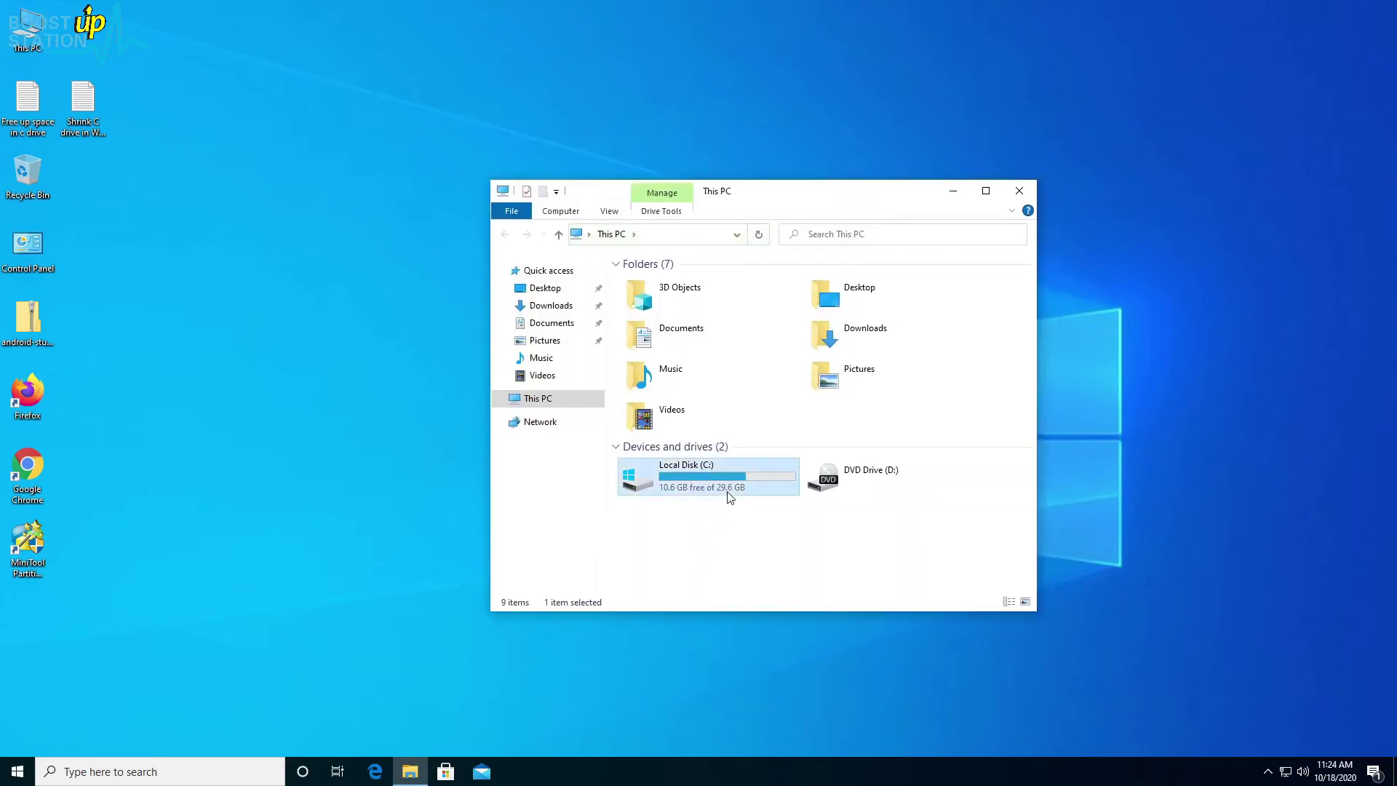
{"action": "left_click", "coordinate": [724, 510]}
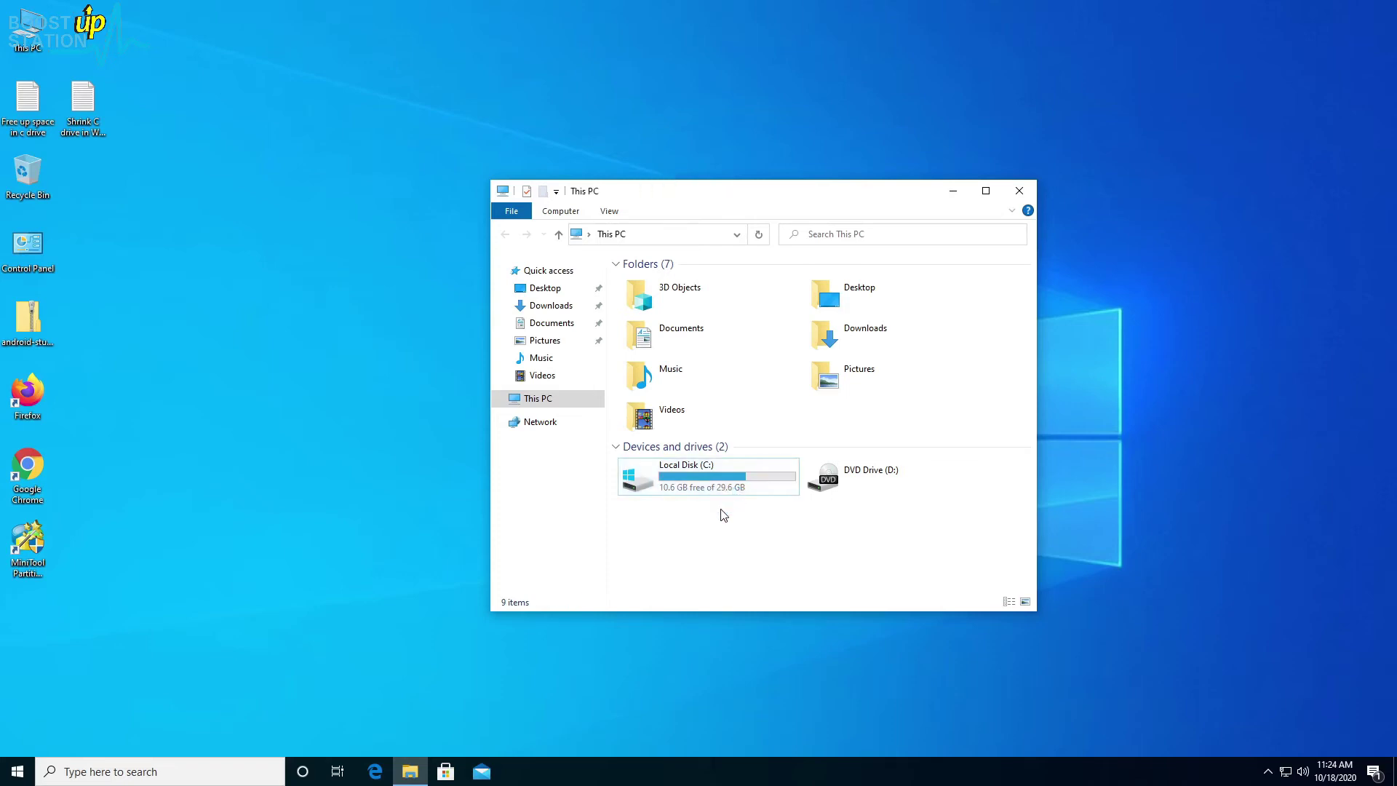
{"action": "left_click", "coordinate": [726, 496]}
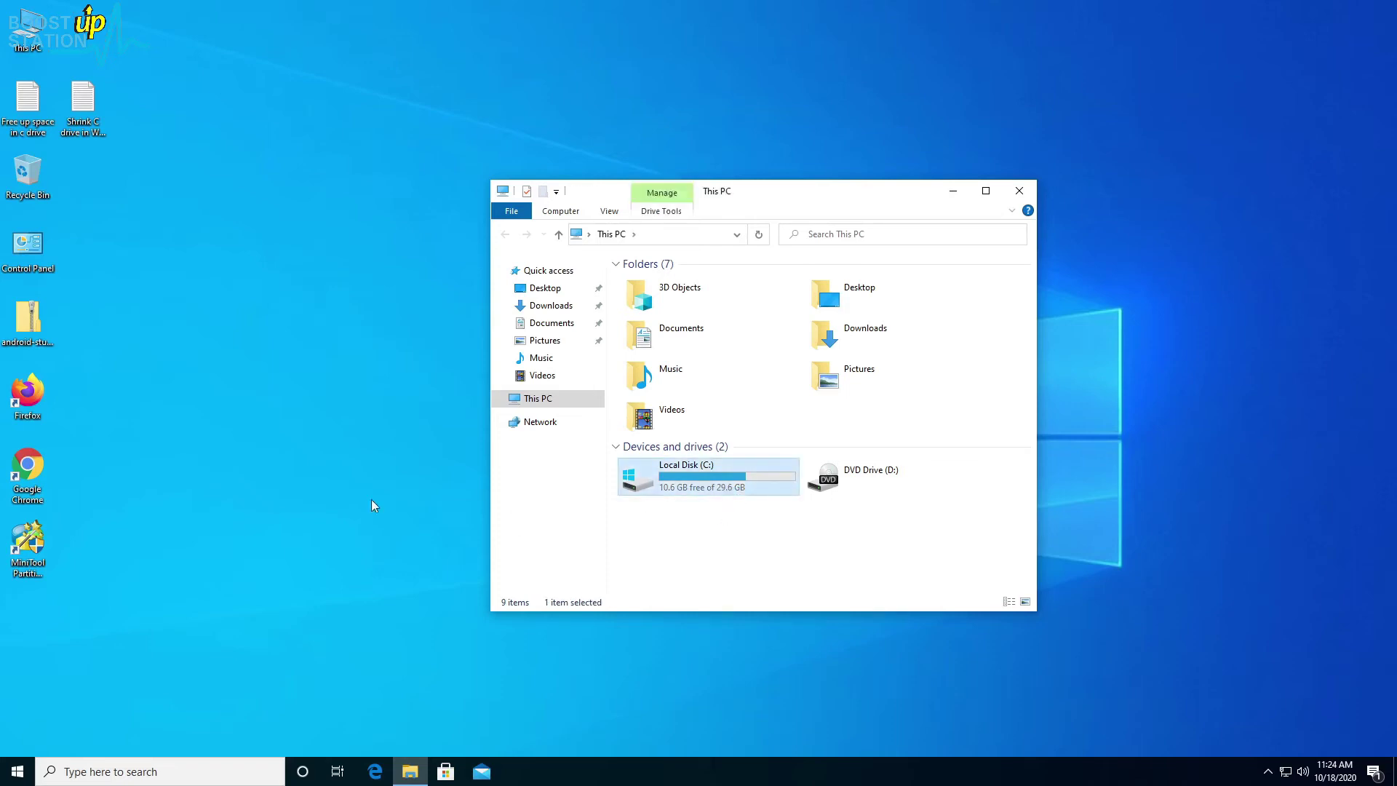
{"action": "left_click", "coordinate": [27, 542]}
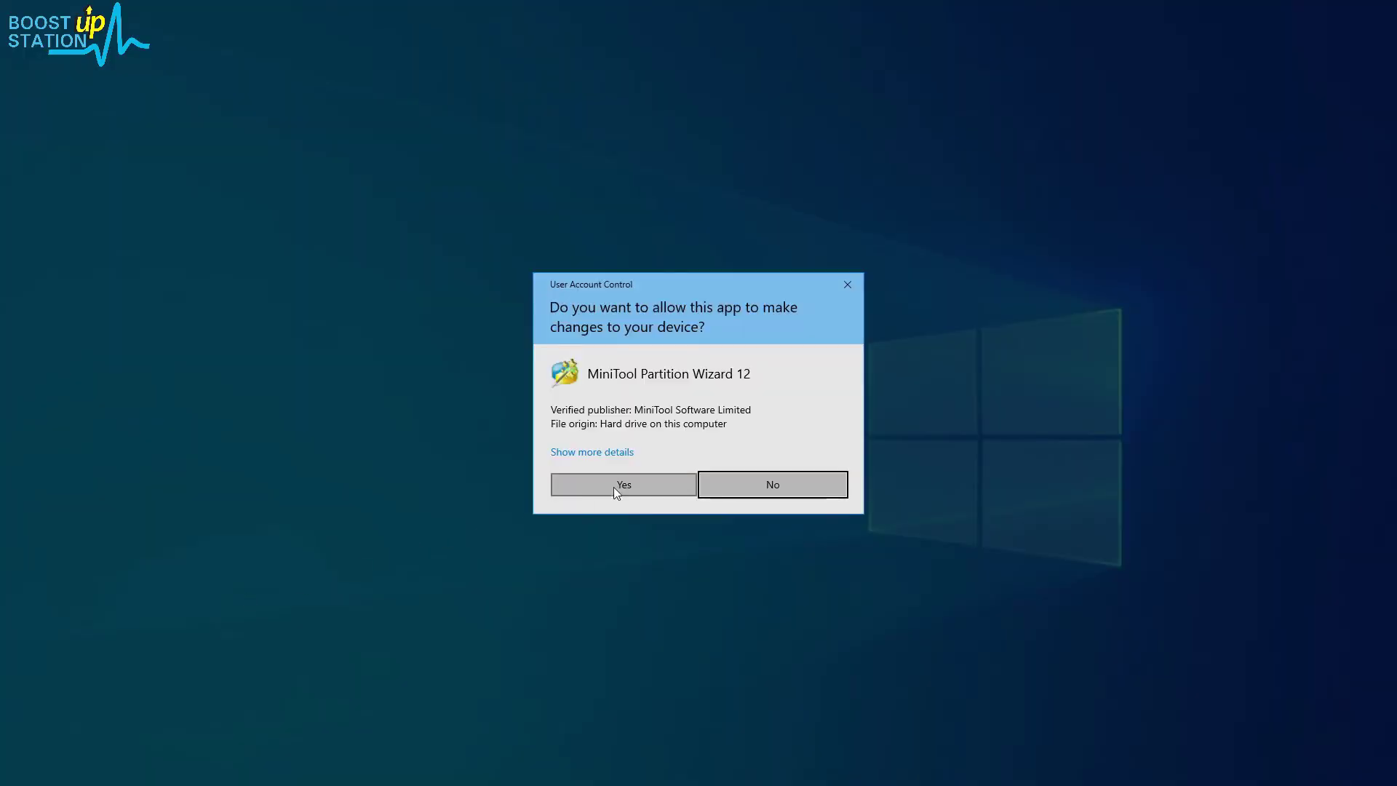
- Allow Partition Wizard to run and inspect the 29.63 GB C: partition and 30 GB unallocated space
{"action": "left_click", "coordinate": [615, 485]}
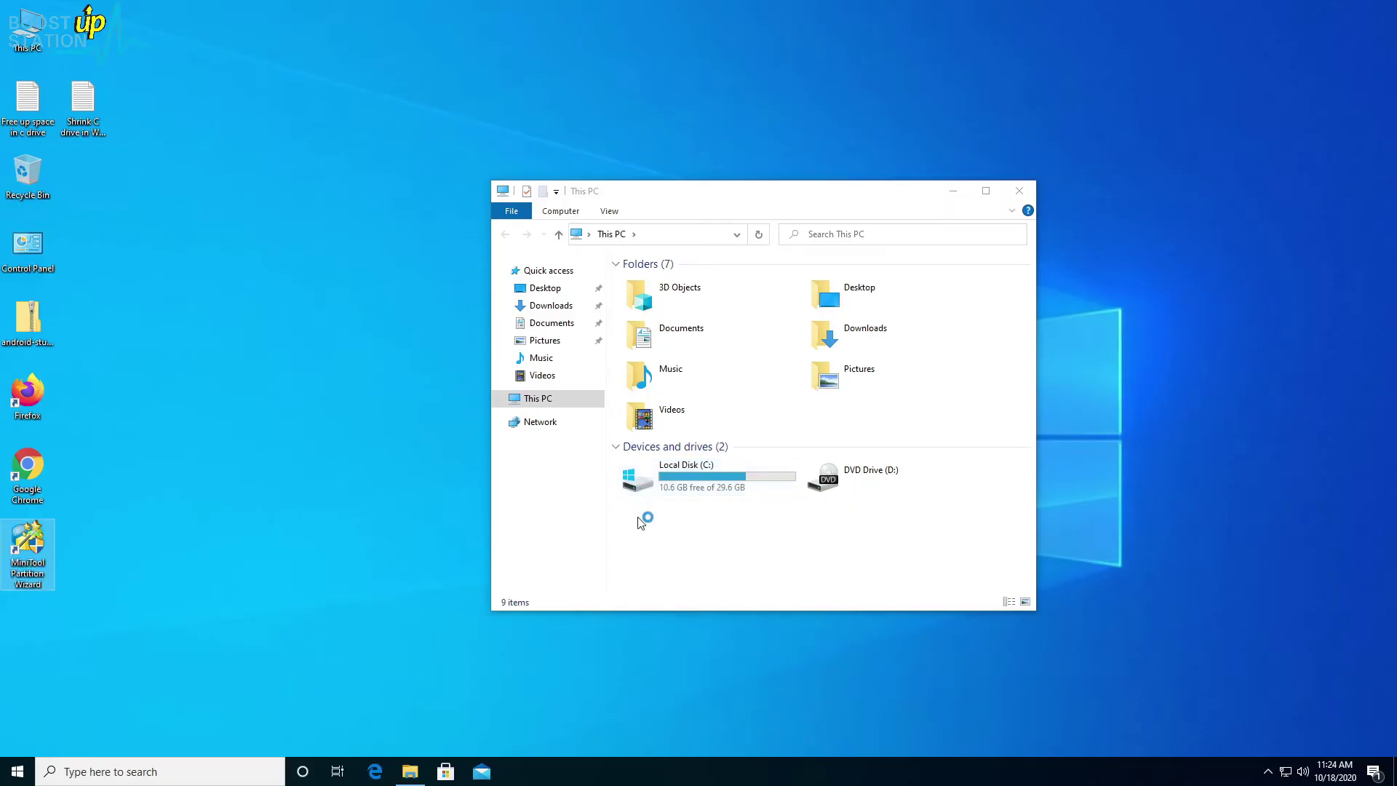
{"action": "left_click", "coordinate": [937, 630]}
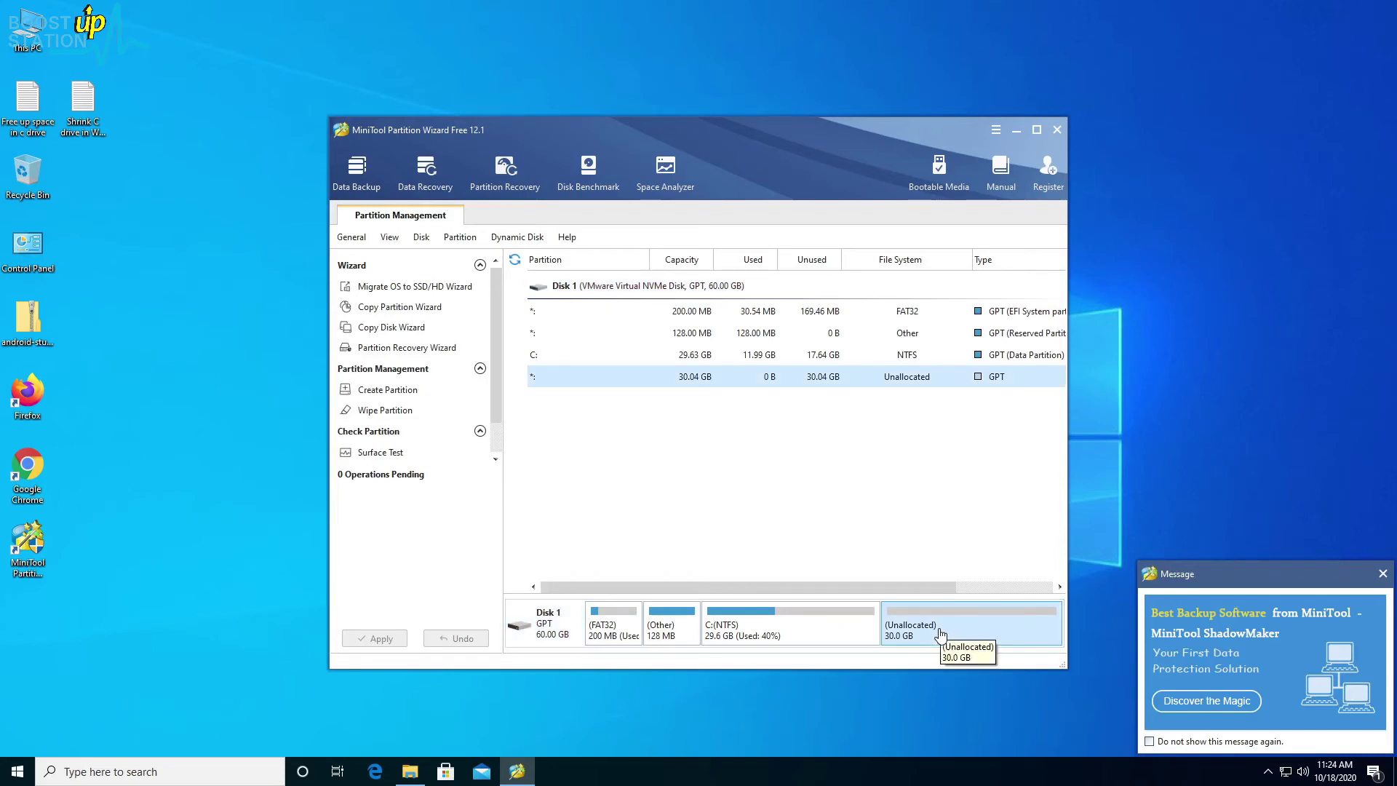
{"action": "left_click", "coordinate": [826, 643]}
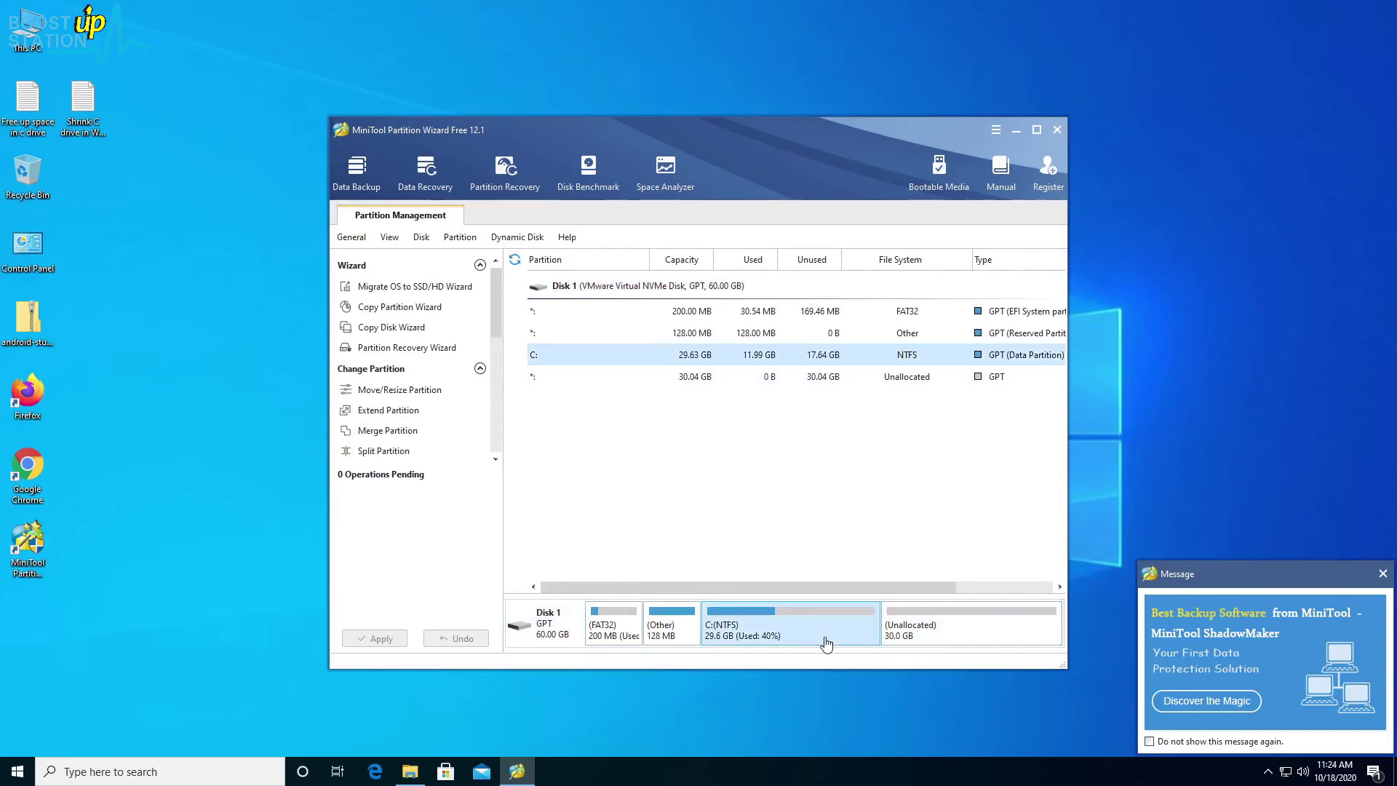
{"action": "left_click", "coordinate": [941, 629]}
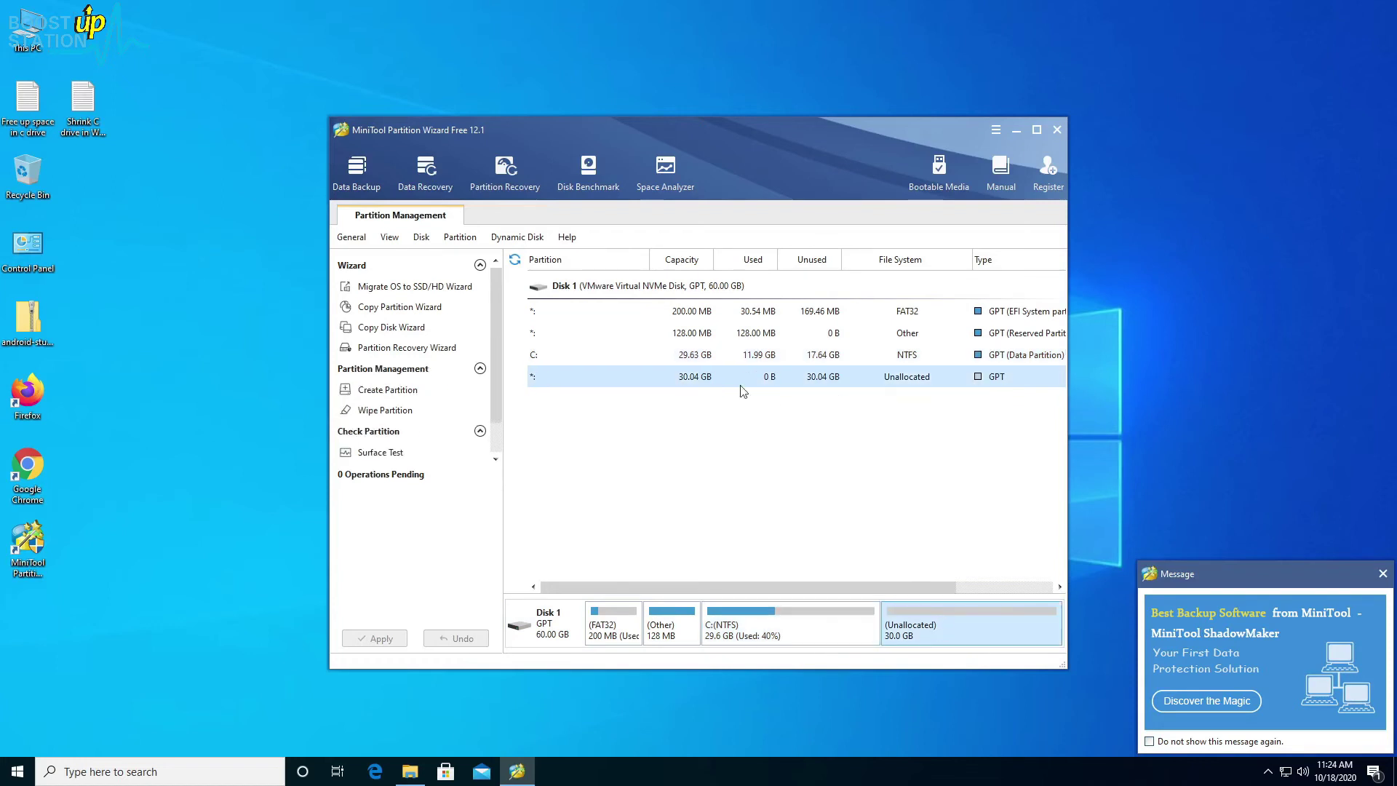
- Preview creating a partition in the unallocated space, cancel it, and highlight the 3-PC coupon note
{"action": "right_click", "coordinate": [641, 384]}
{"action": "left_click", "coordinate": [611, 387]}
{"action": "right_click", "coordinate": [610, 384]}
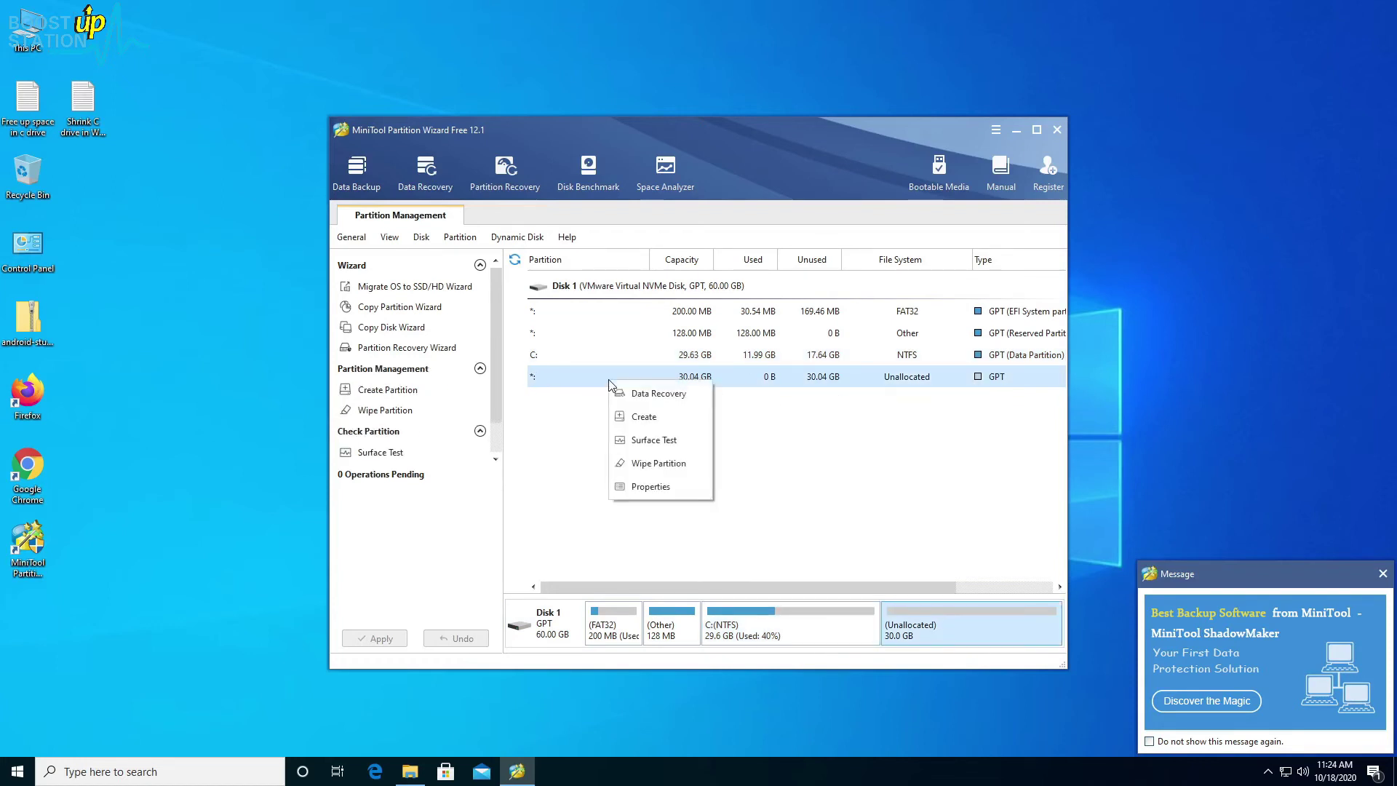
{"action": "left_click", "coordinate": [644, 416]}
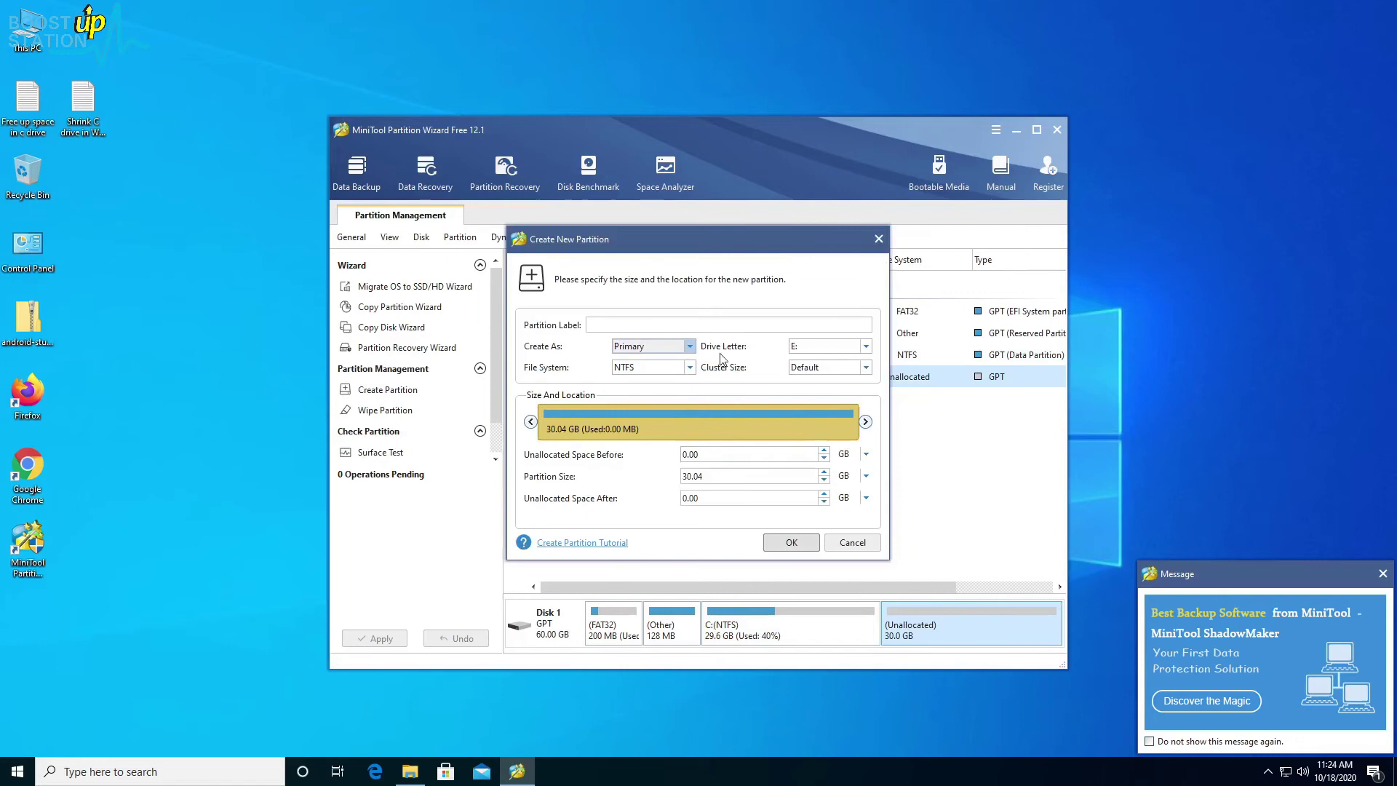
{"action": "left_click", "coordinate": [844, 541]}
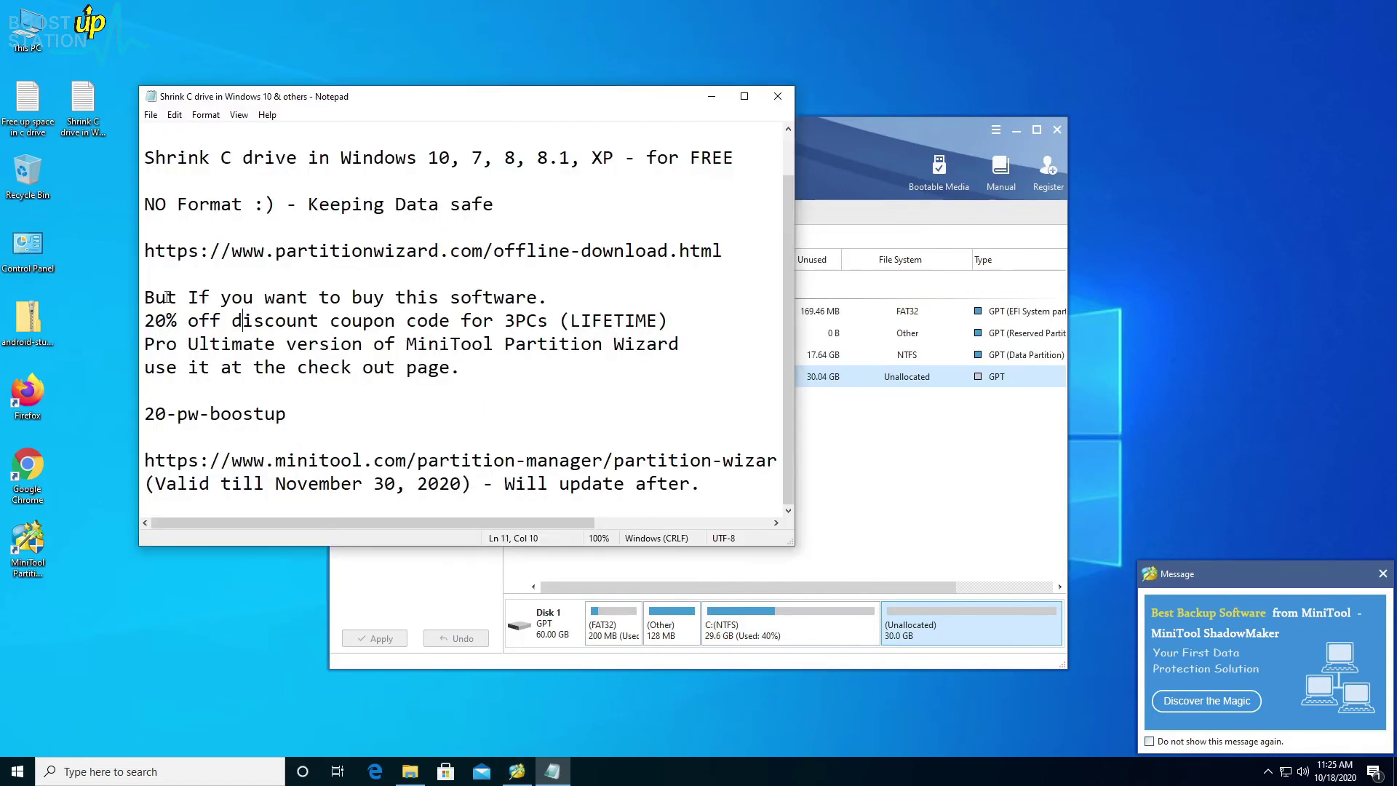
{"action": "left_click_drag", "start_coordinate": [166, 299], "coordinate": [669, 319]}
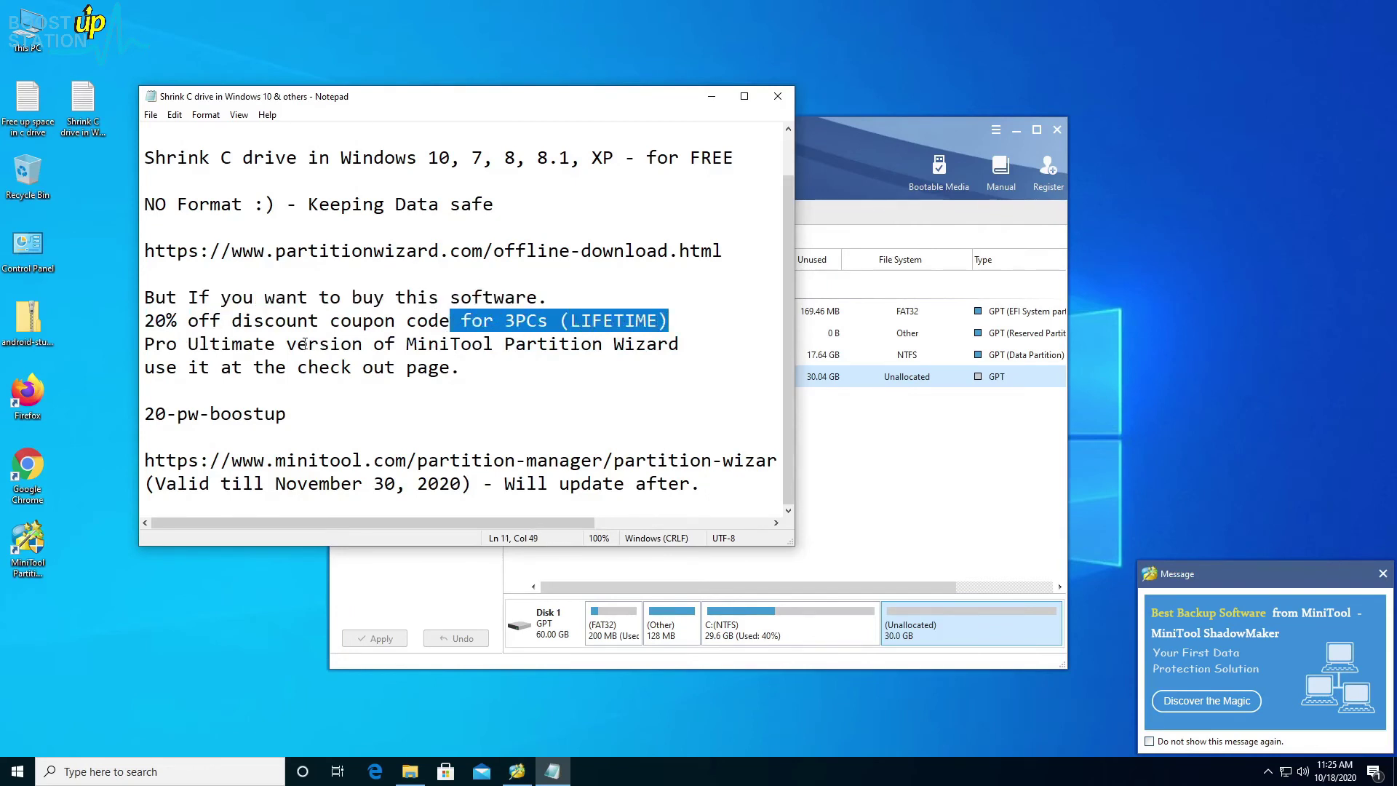
{"action": "left_click_drag", "start_coordinate": [144, 345], "coordinate": [669, 344]}
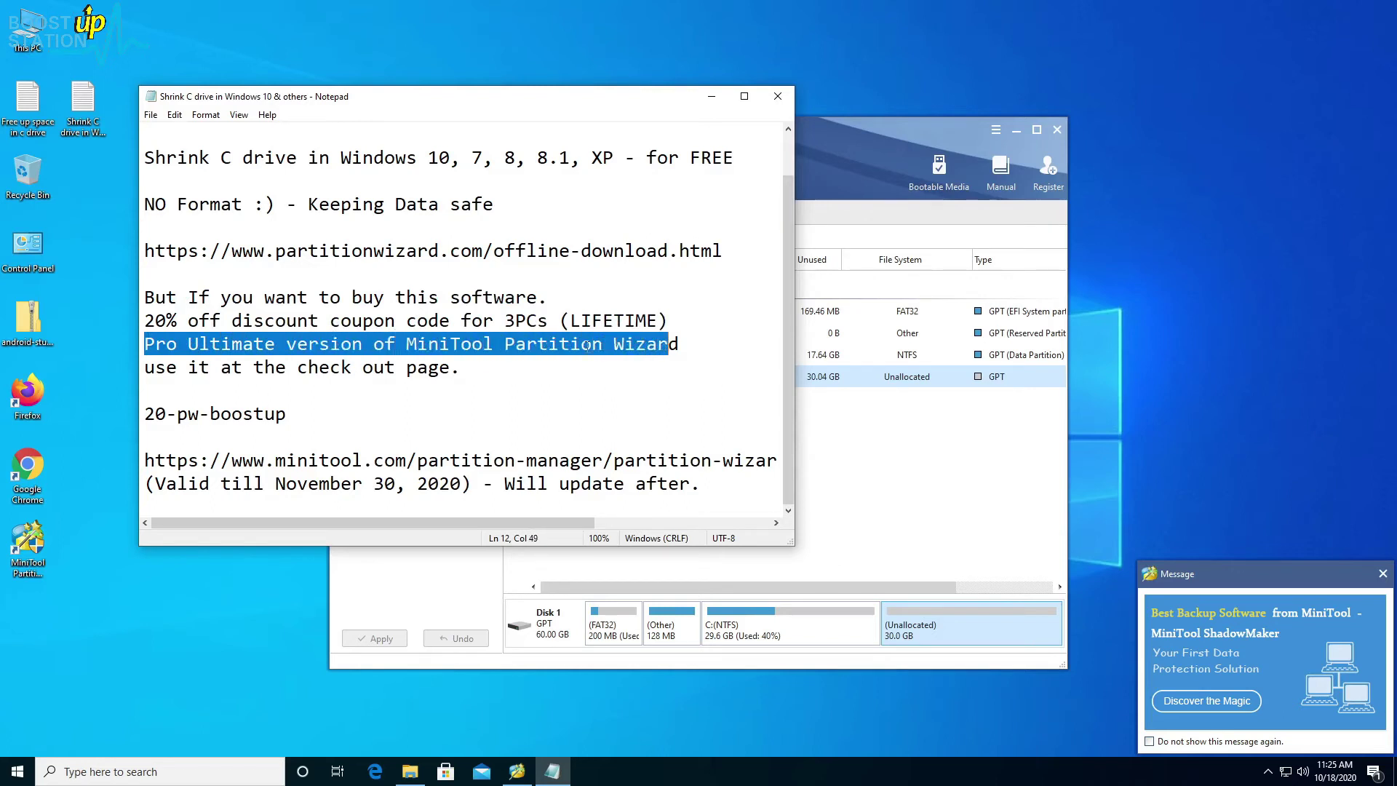
{"action": "left_click_drag", "start_coordinate": [155, 320], "coordinate": [275, 307]}
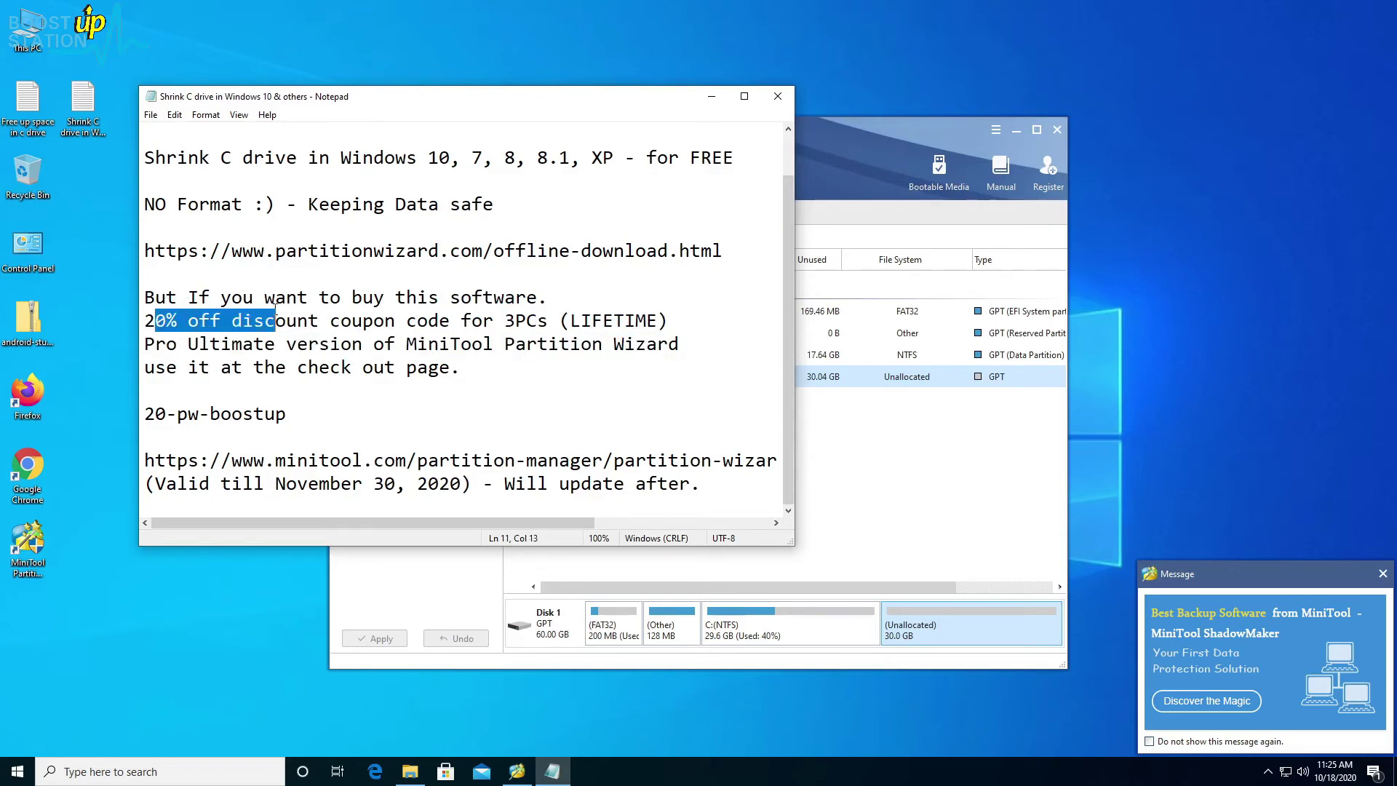
{"action": "left_click_drag", "start_coordinate": [141, 416], "coordinate": [288, 414]}
{"action": "key", "text": "ctrl+c"}
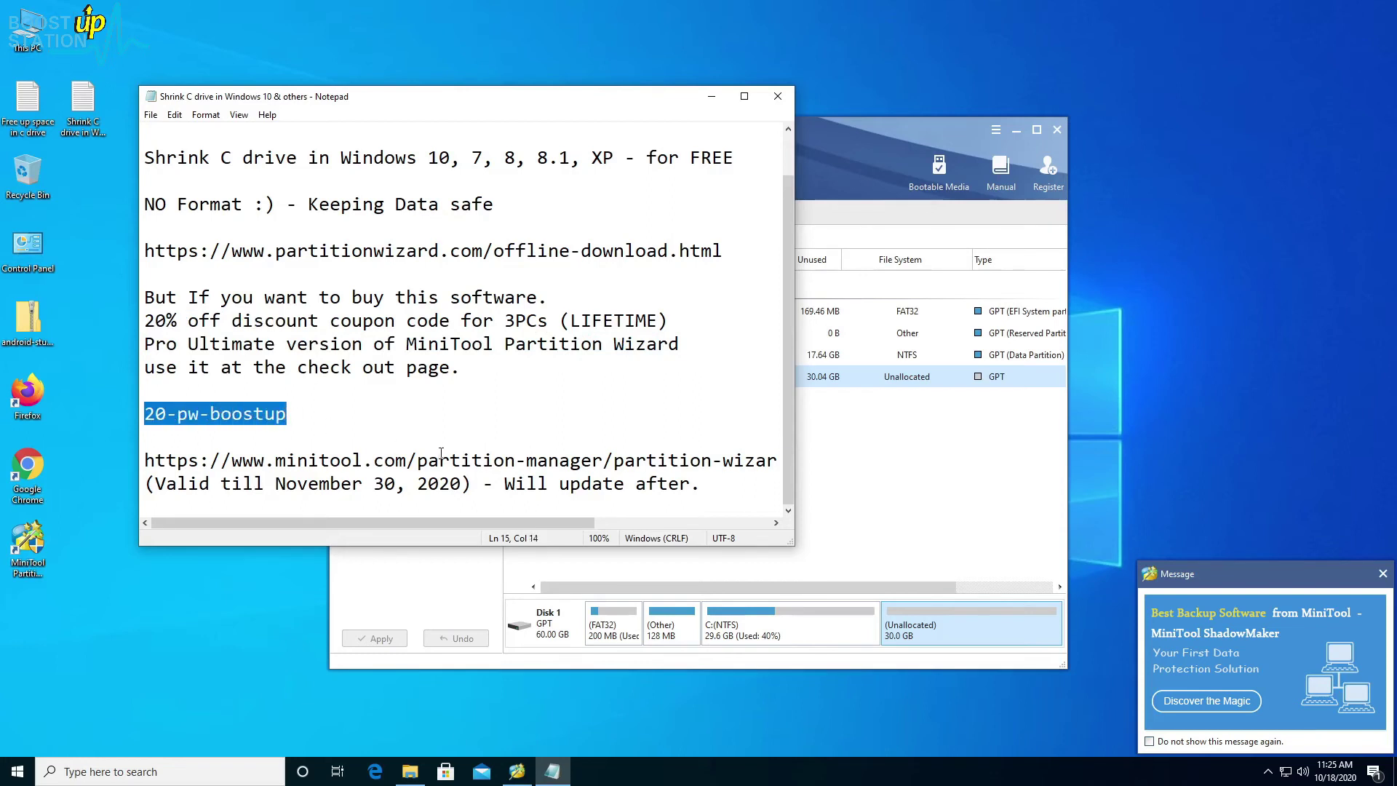
{"action": "left_click_drag", "start_coordinate": [396, 460], "coordinate": [838, 471]}
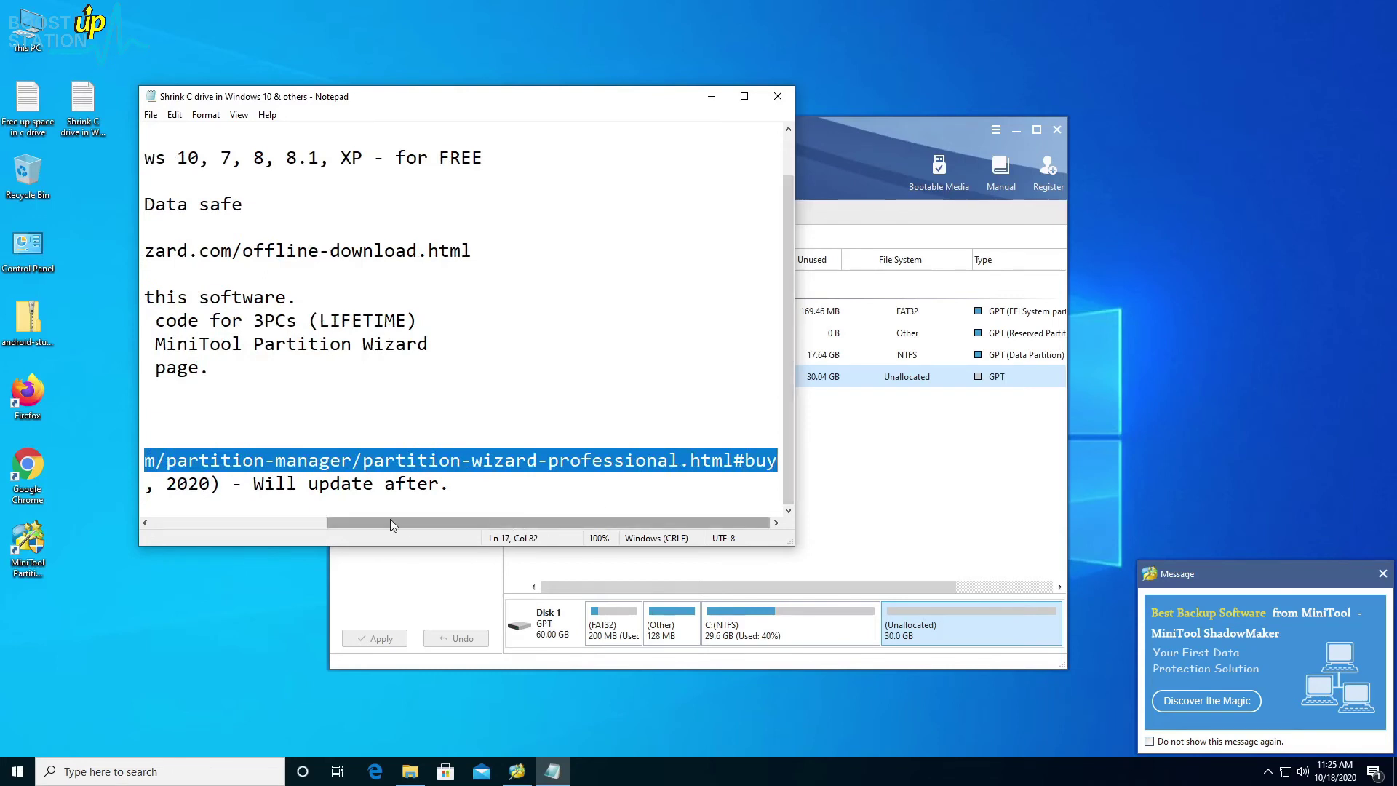
{"action": "left_click", "coordinate": [315, 520]}
{"action": "left_click_drag", "start_coordinate": [185, 488], "coordinate": [689, 479]}
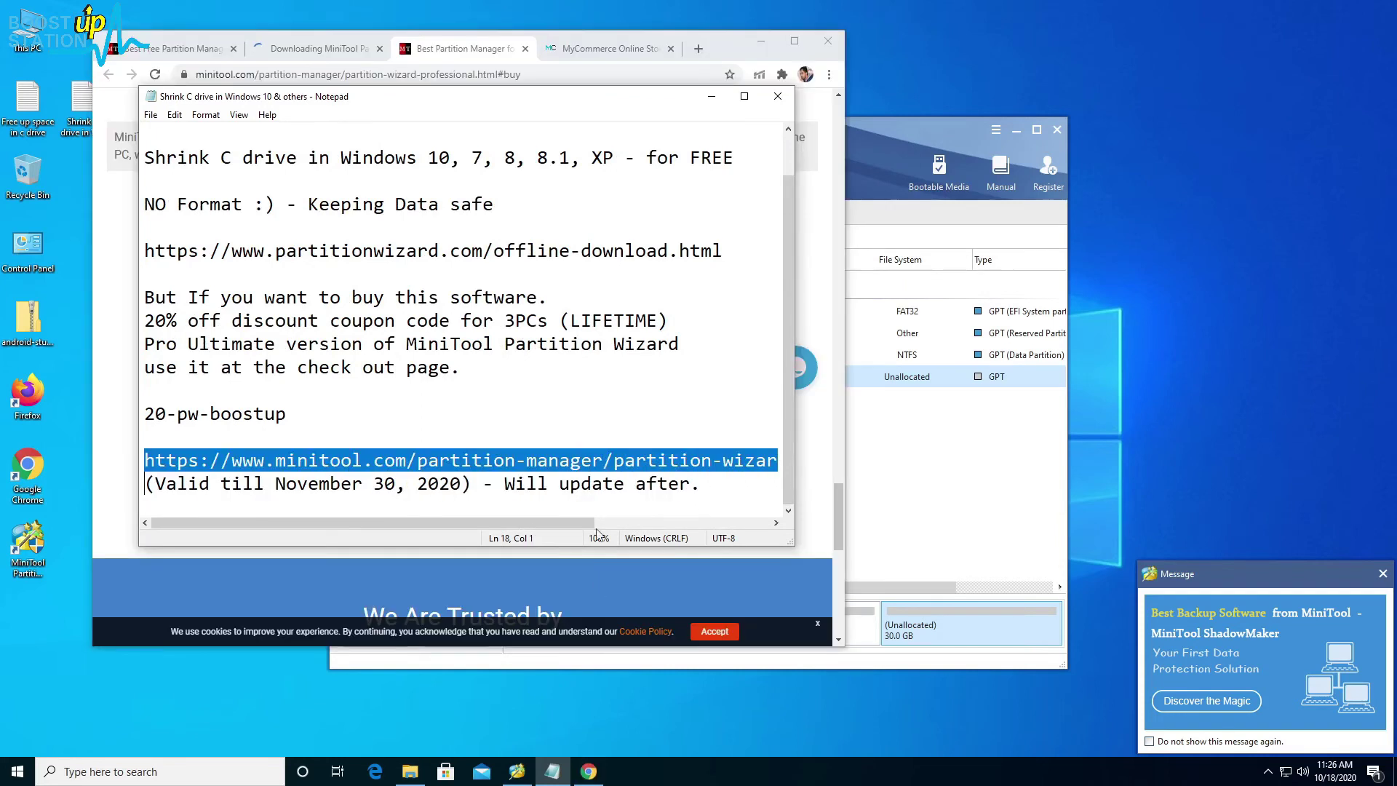
- Add Pro Ultimate to the cart from the MiniTool pricing page, showing the 152.22 USD total
{"action": "left_click", "coordinate": [428, 459]}
{"action": "left_click", "coordinate": [385, 575]}
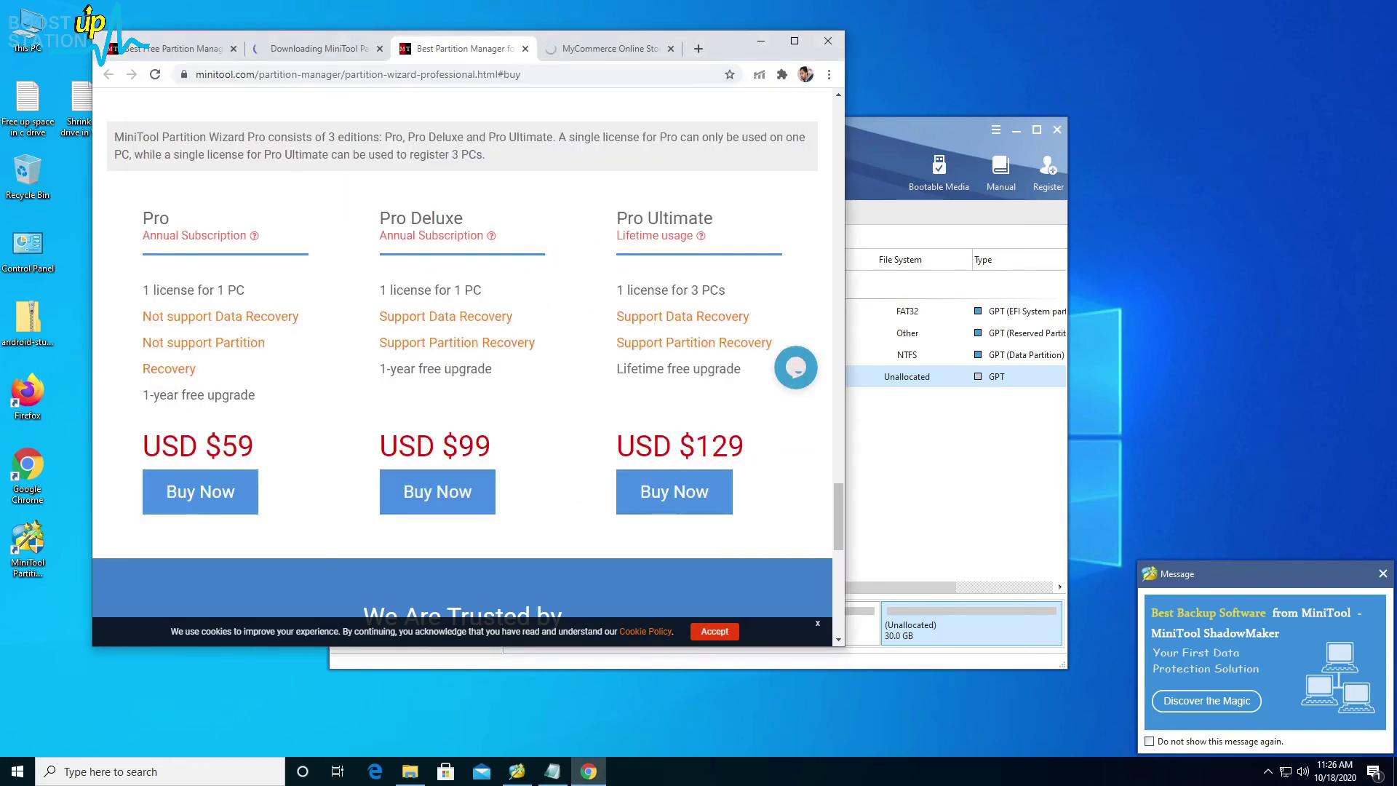
{"action": "left_click", "coordinate": [669, 500]}
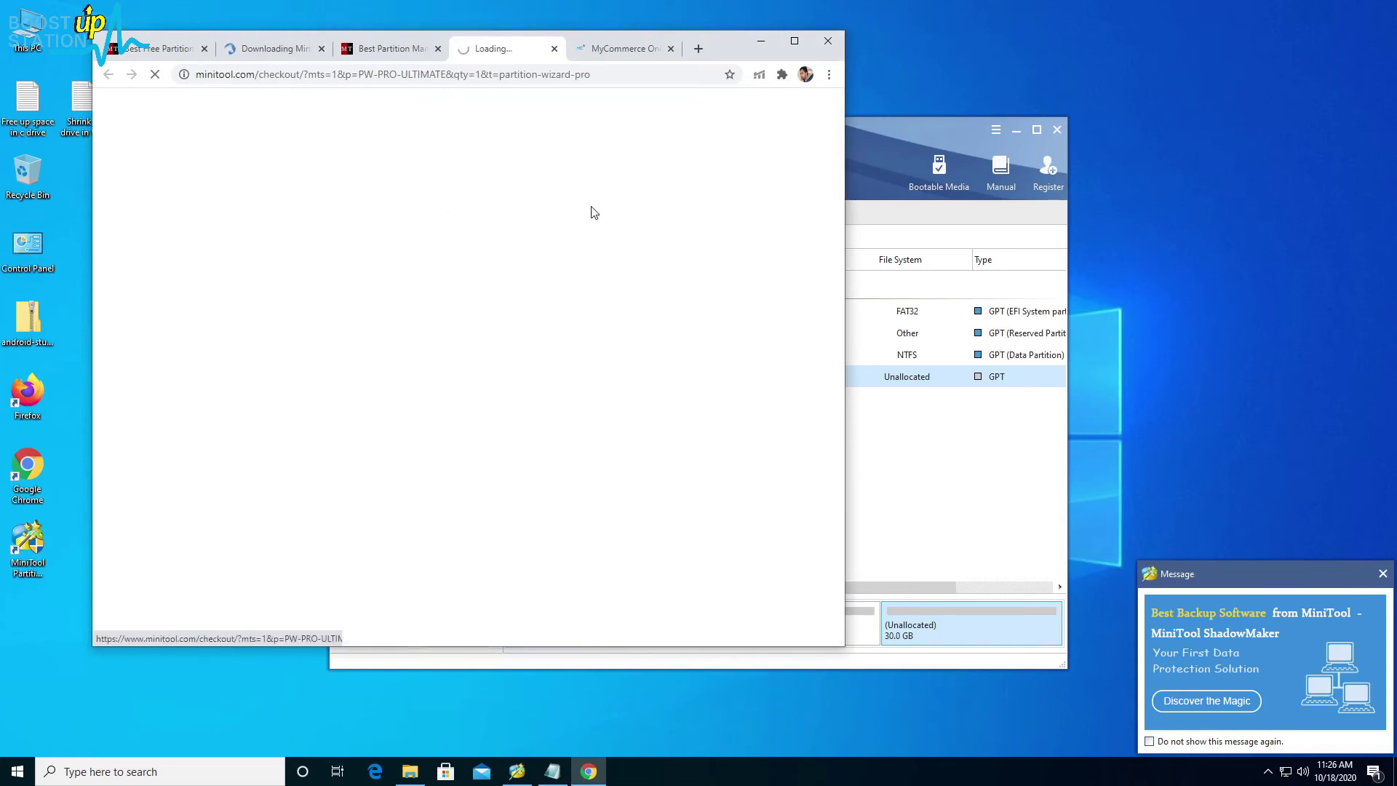
{"action": "left_click_drag", "start_coordinate": [698, 380], "coordinate": [774, 394]}
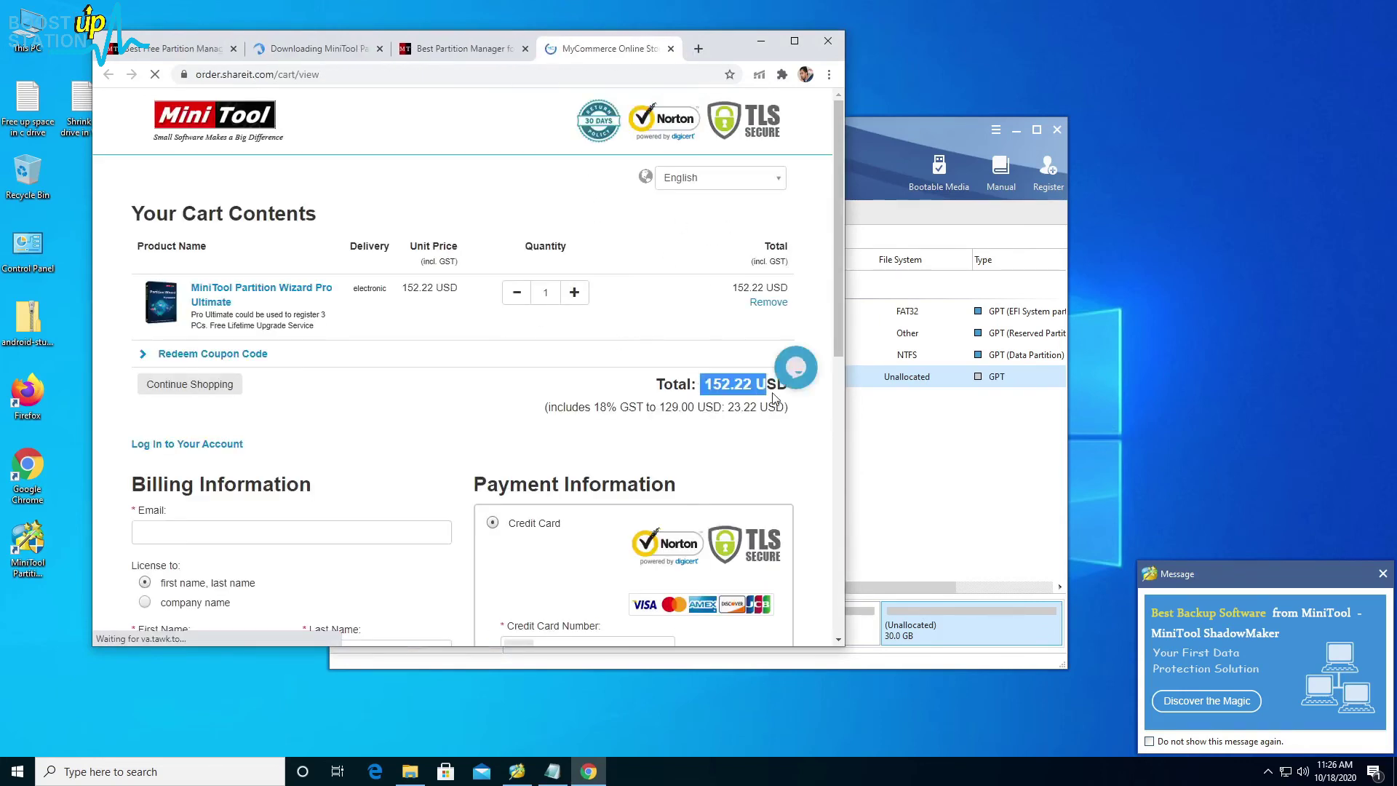
{"action": "left_click", "coordinate": [286, 351]}
- Redeem coupon 20-pw-boostup to drop the total to 121.78 USD, then minimize Chrome
{"action": "left_click", "coordinate": [251, 354]}
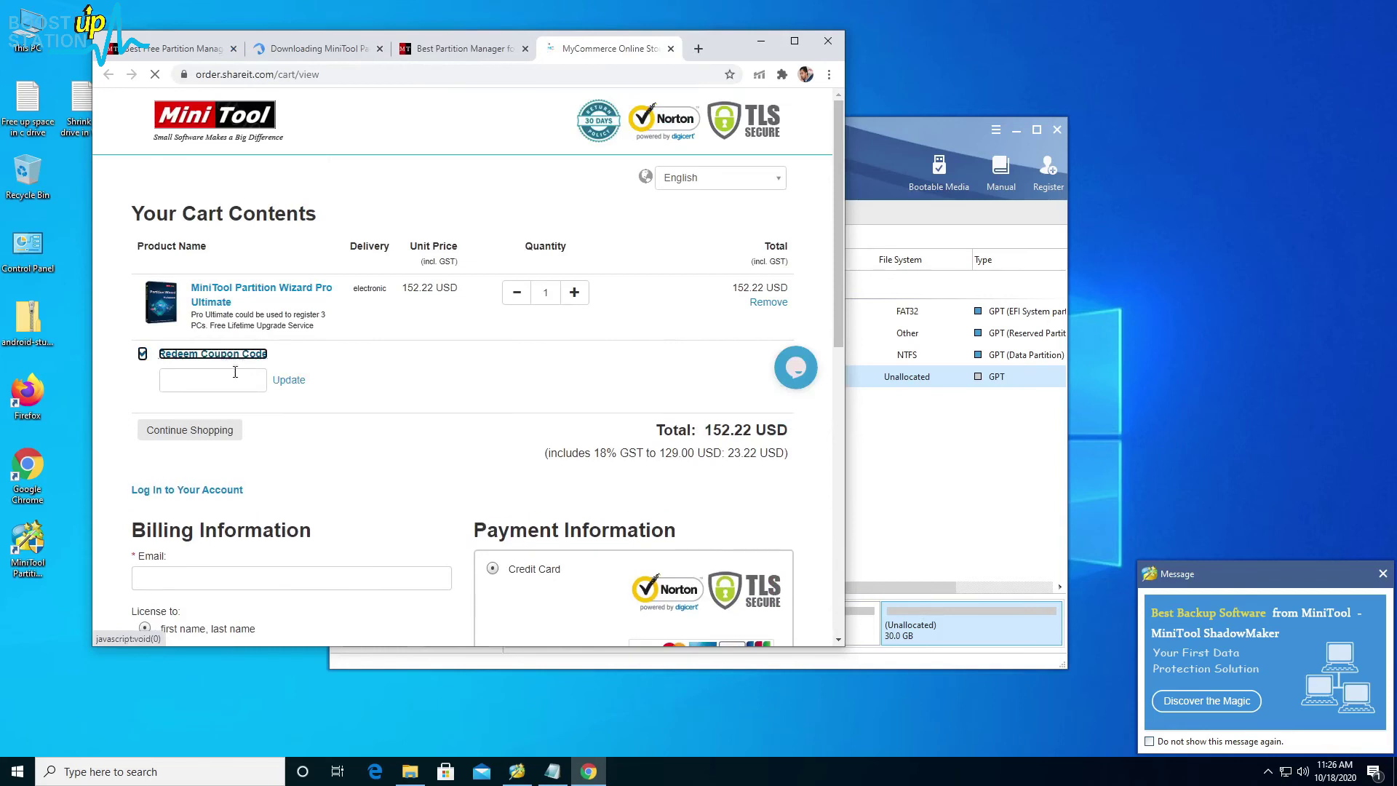
{"action": "left_click", "coordinate": [217, 381]}
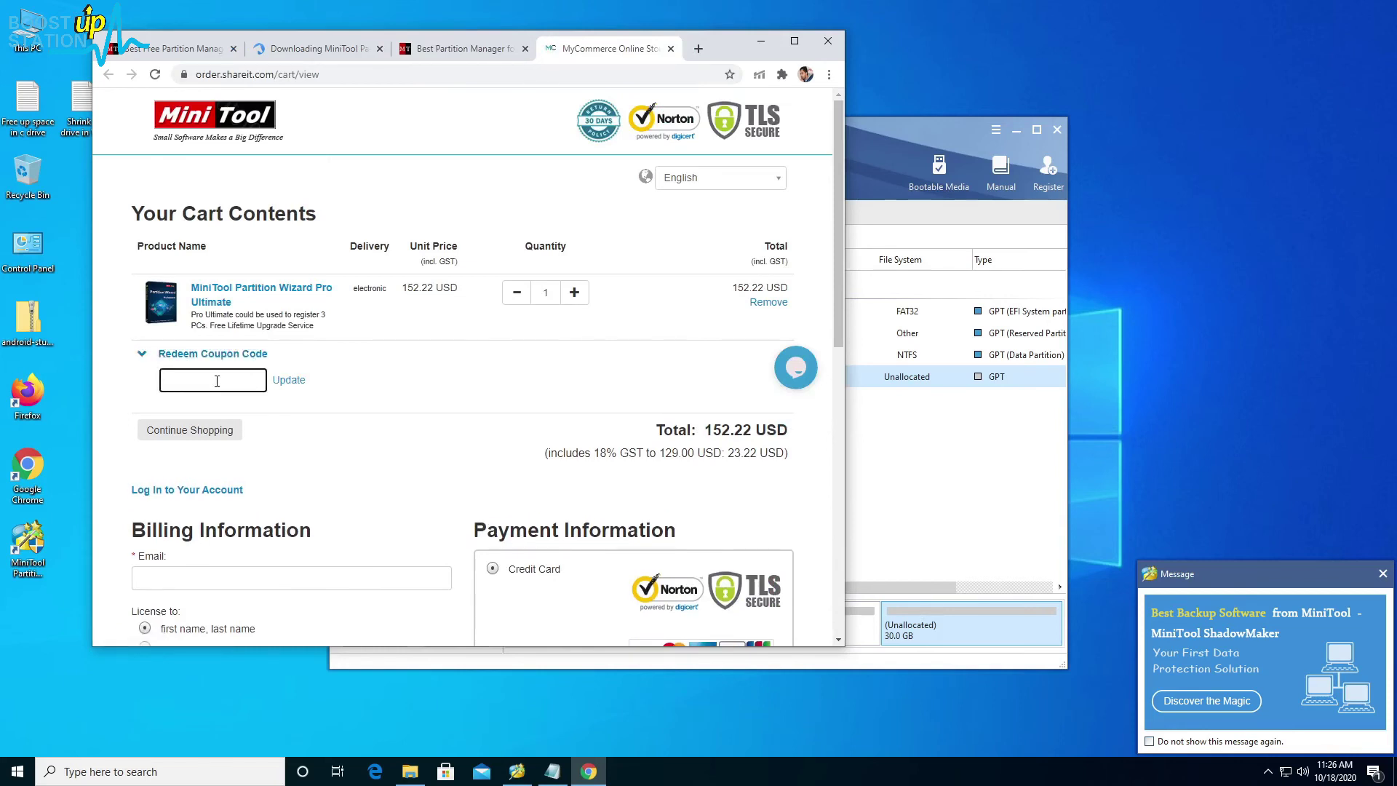
{"action": "key", "text": "ctrl+v"}
{"action": "left_click", "coordinate": [289, 380]}
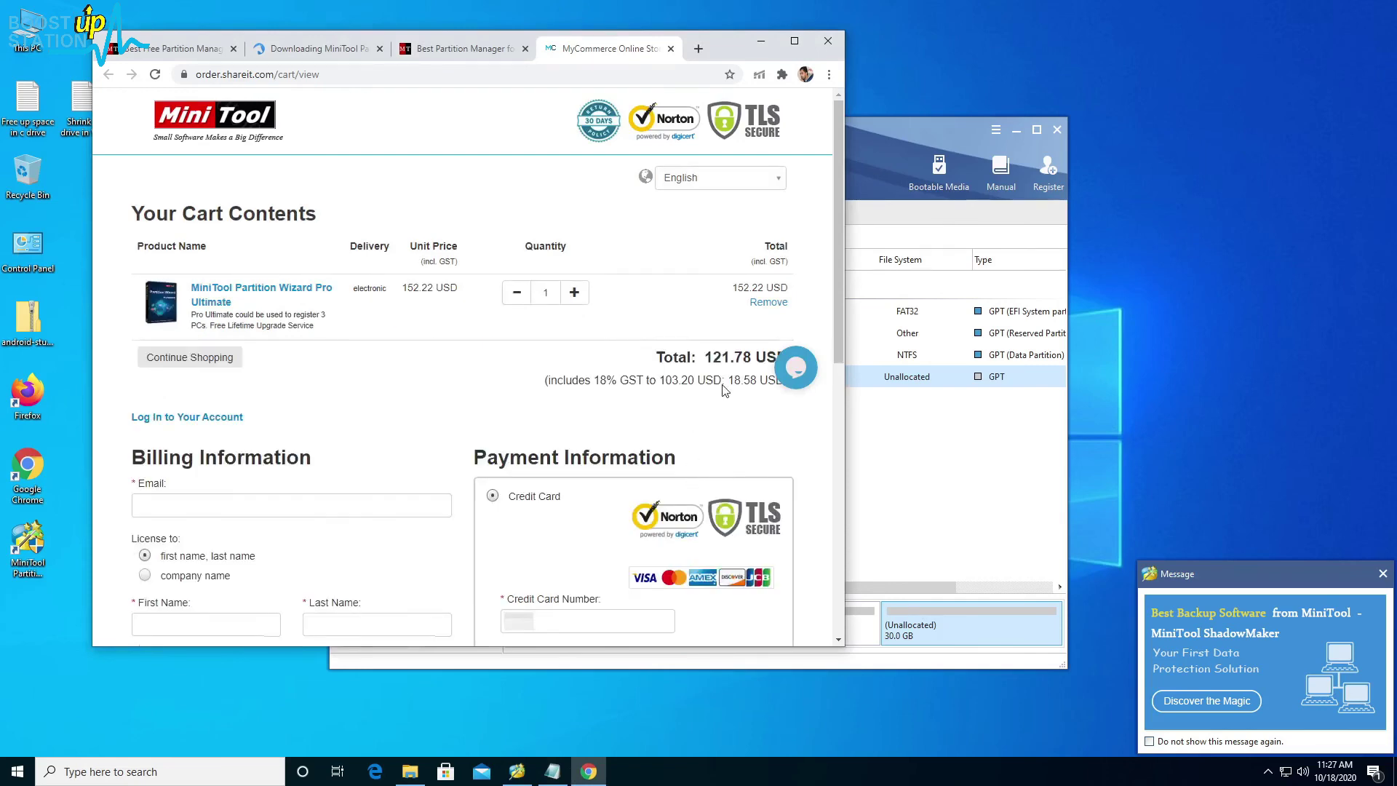
{"action": "left_click_drag", "start_coordinate": [701, 357], "coordinate": [750, 357]}
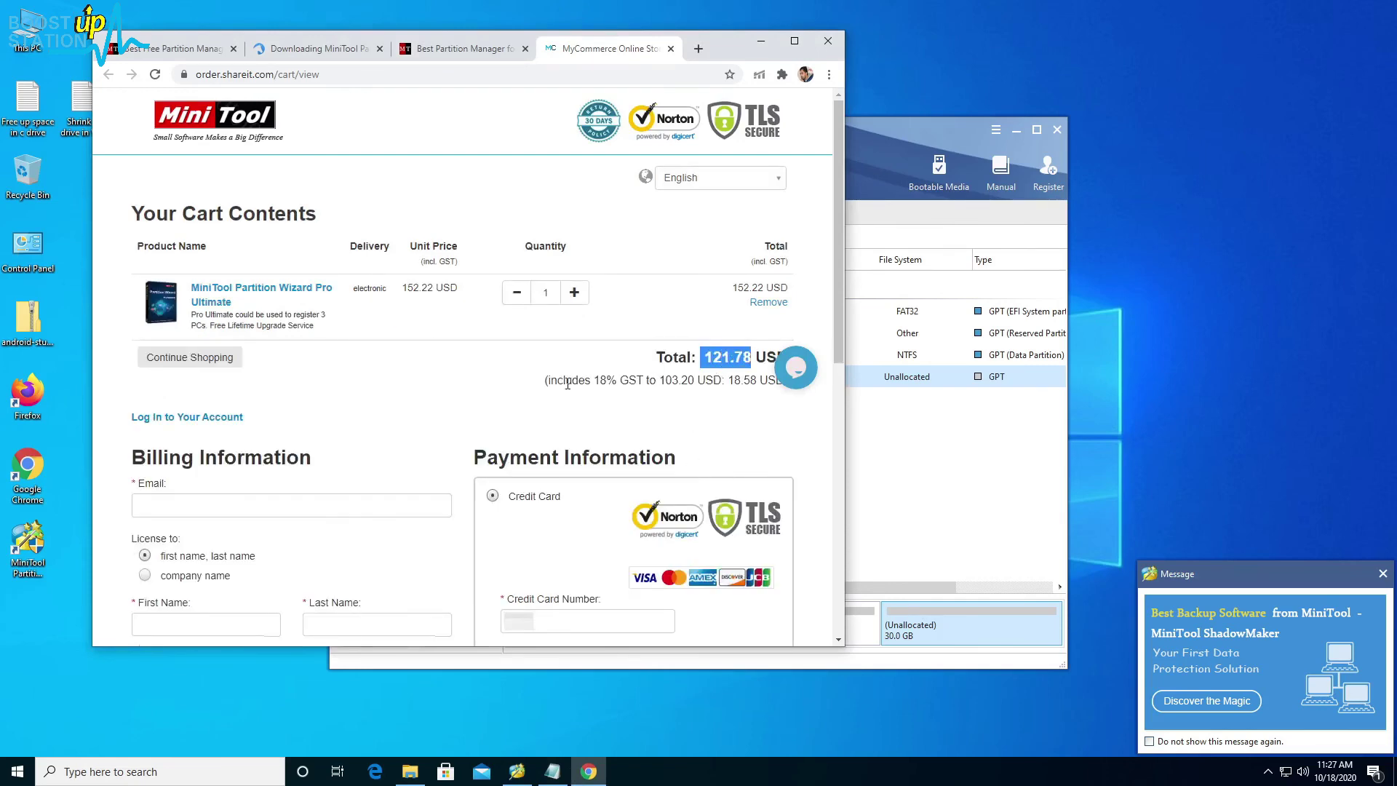
{"action": "left_click", "coordinate": [567, 384]}
{"action": "left_click", "coordinate": [760, 41]}
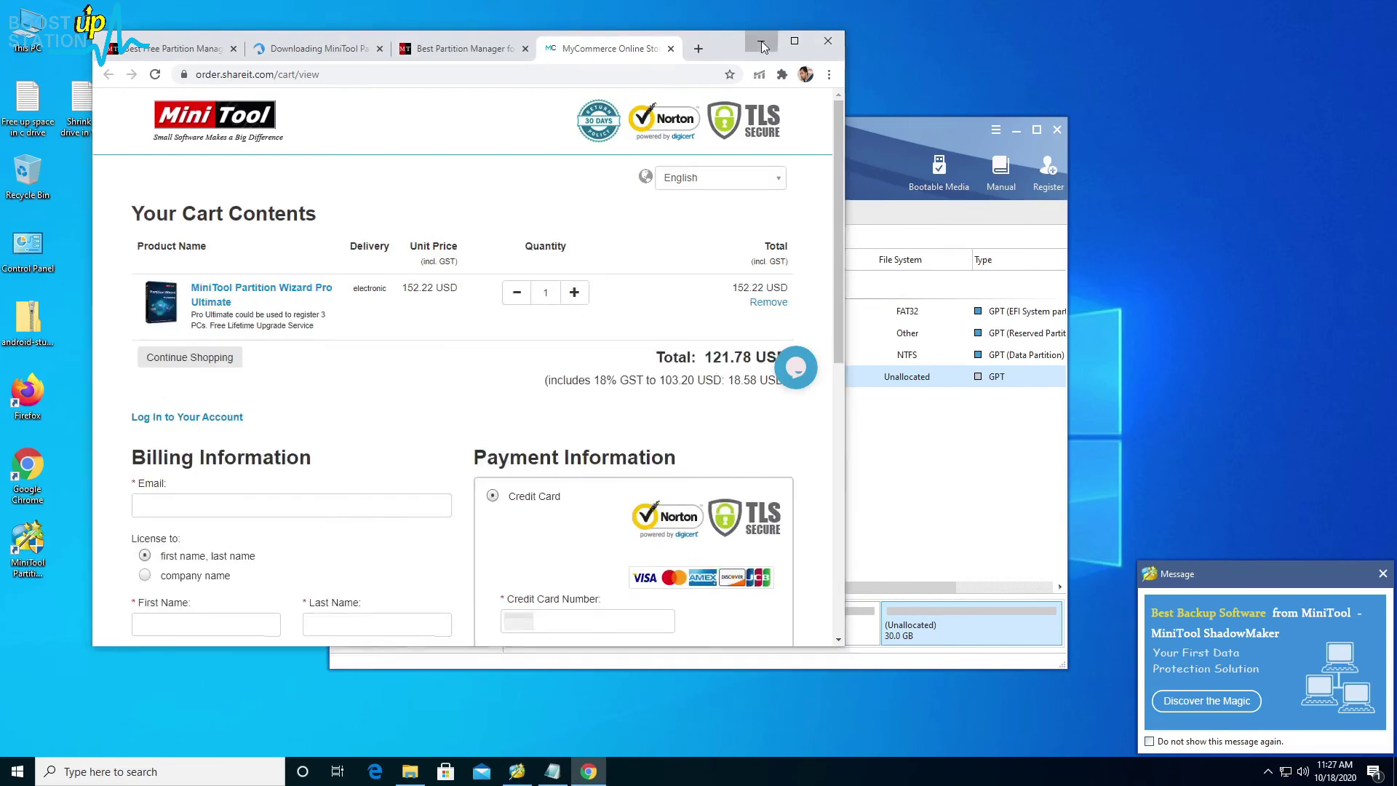
{"action": "left_click_drag", "start_coordinate": [312, 415], "coordinate": [152, 422]}
{"action": "left_click", "coordinate": [151, 422]}
{"action": "scroll", "coordinate": [151, 422], "scroll_direction": "up", "scroll_amount": 1}
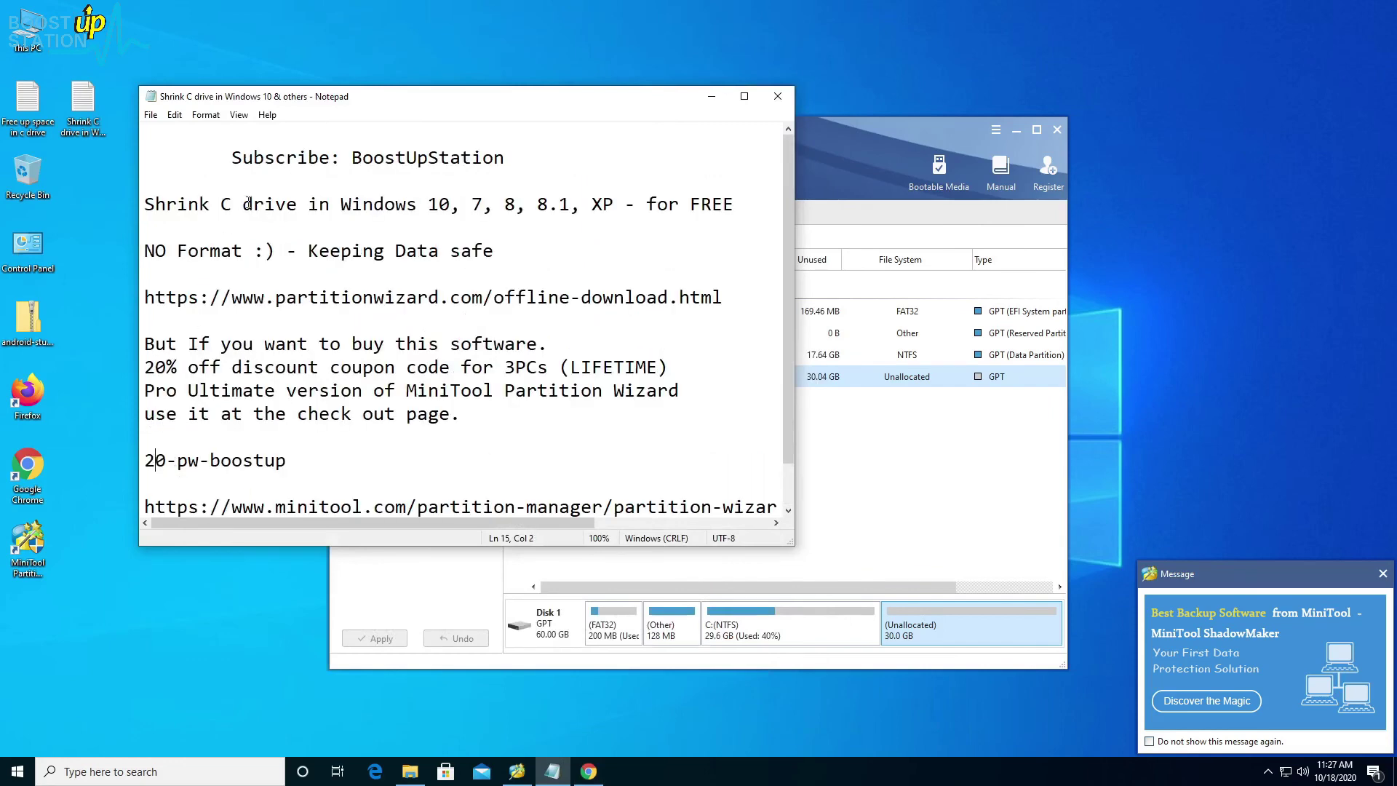
{"action": "left_click_drag", "start_coordinate": [231, 157], "coordinate": [548, 161]}
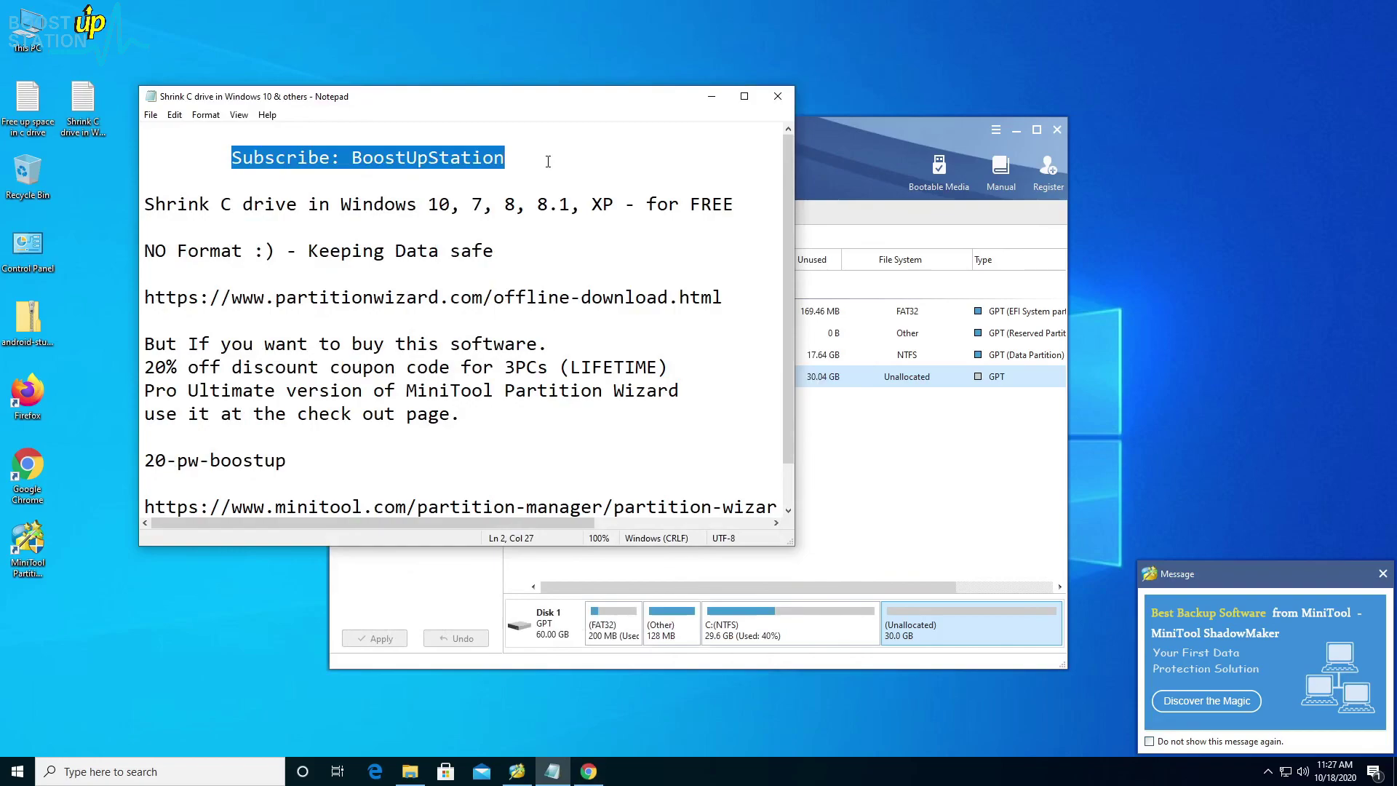